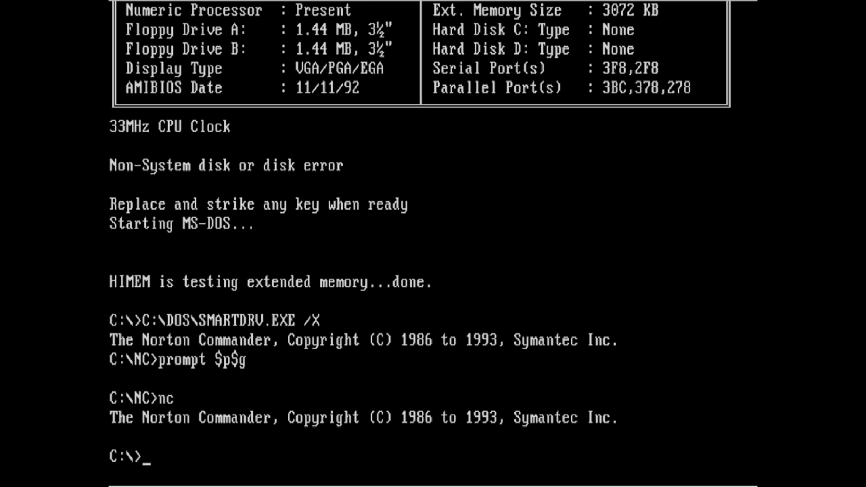
List the contents of the C:\ root, change into the NC directory and list its files.
type("dir")
key("Return")
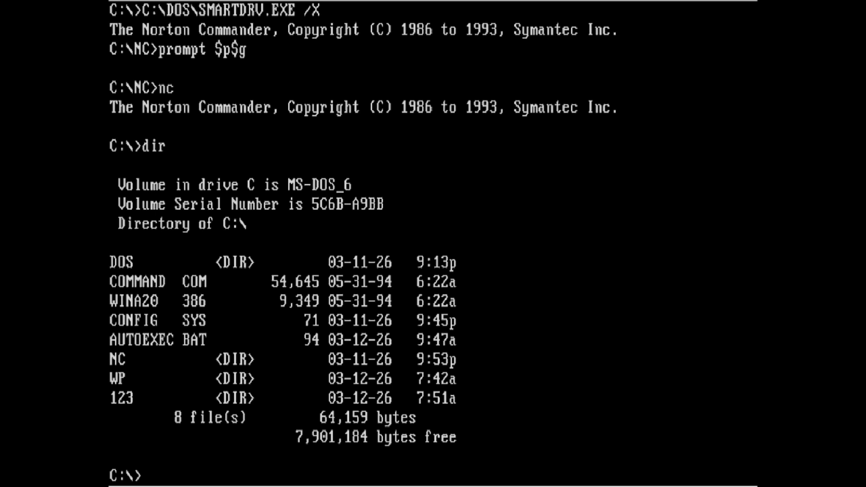
type("cd nc")
key("Return")
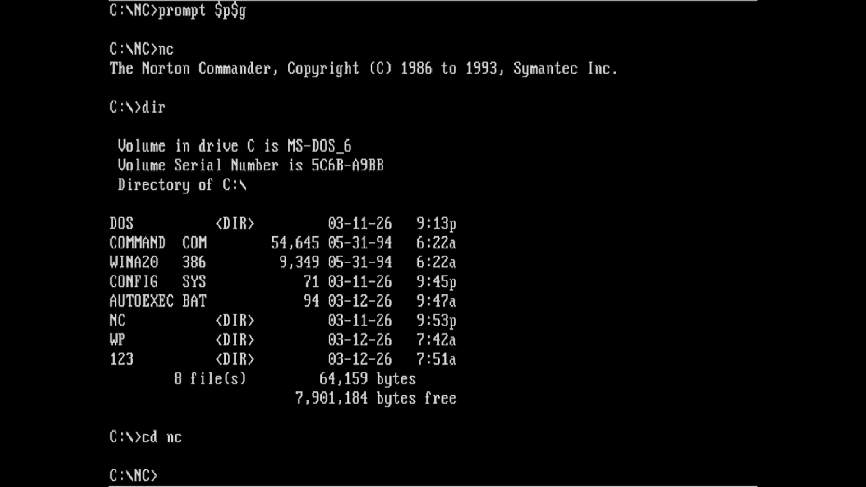
type("dir")
key("Return")
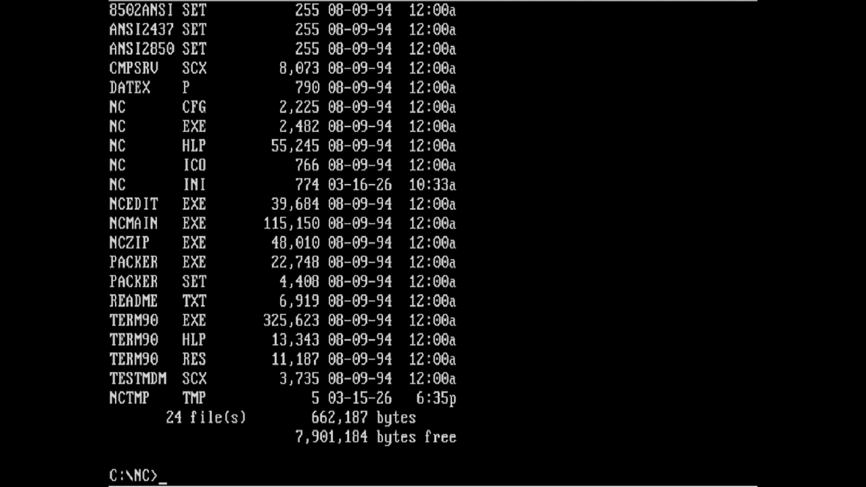
Start Norton Commander with the nc command and go up to the C:\ root in the active file panel.
type("nc")
key("Return")
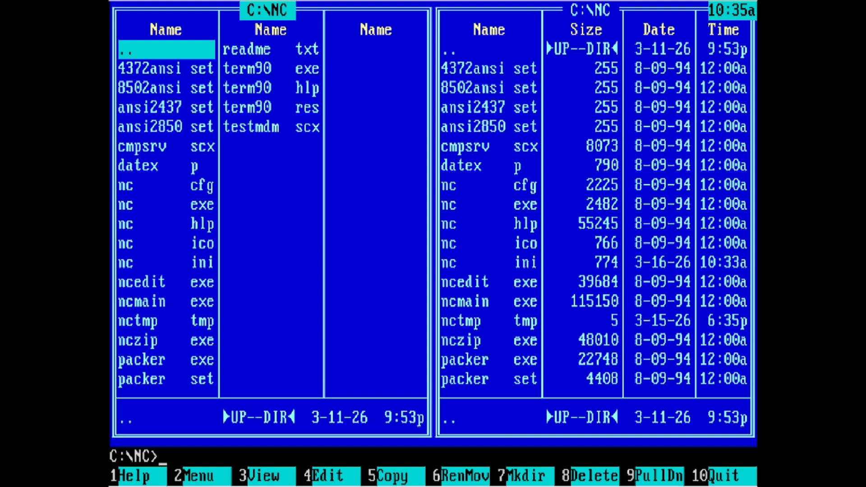
key("Down")
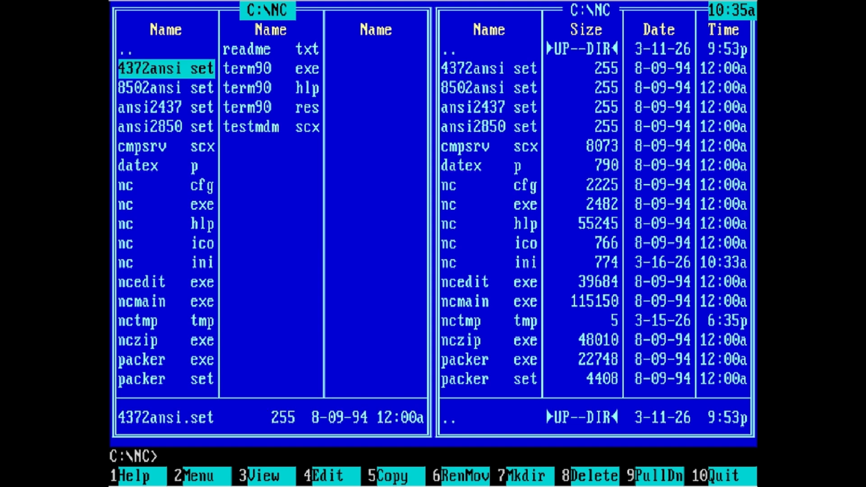
key("Up")
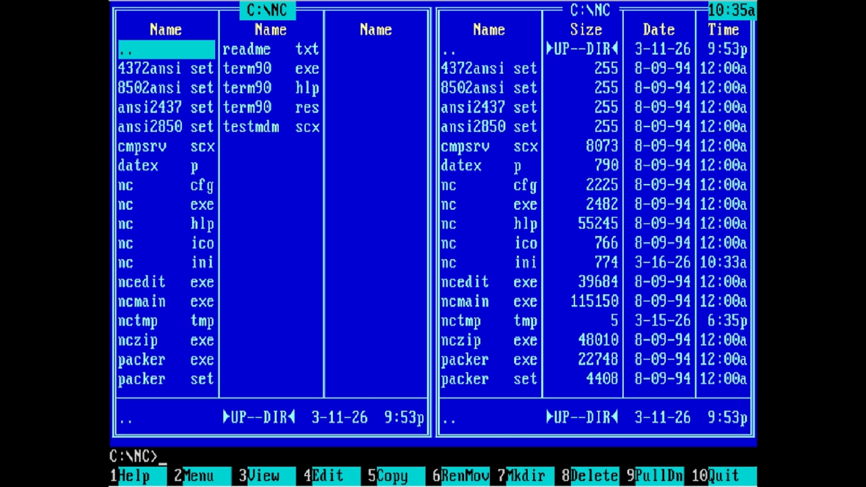
key("Return")
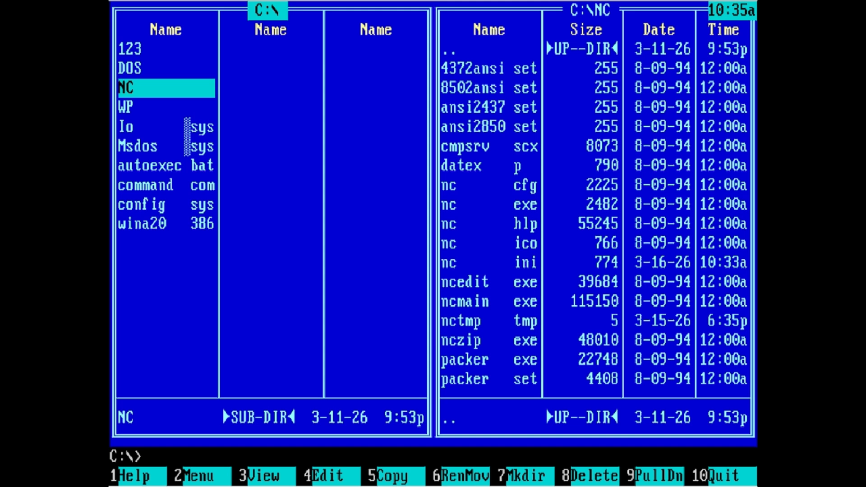
Browse through the directories and files in the C:\ root, finishing on the 123 directory.
key("Up")
key("Up")
key("Down")
key("Down")
key("Down")
key("Down")
key("Down")
key("End")
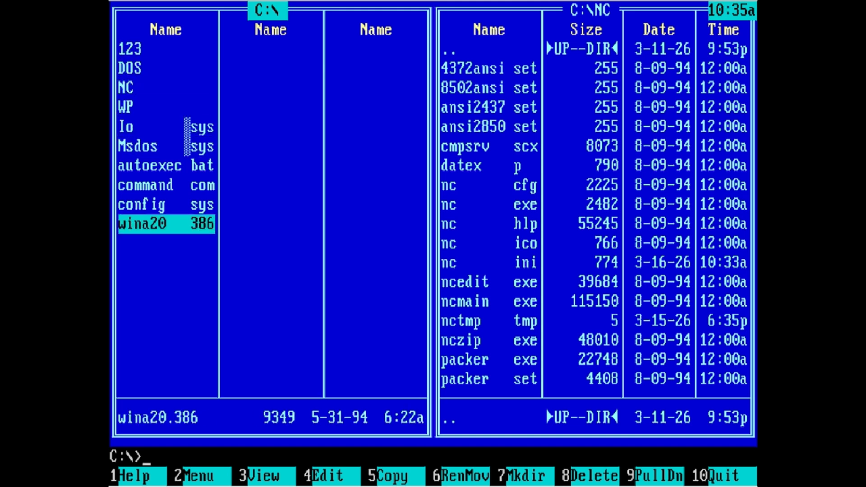
key("Up")
key("Up")
key("Up")
key("Up")
key("Up")
key("Up")
key("Up")
key("Up")
key("Up")
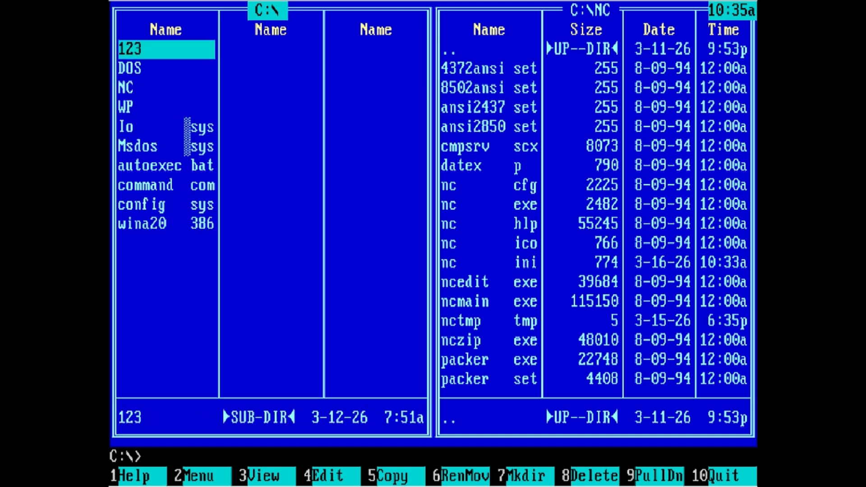
key("Down")
key("Down")
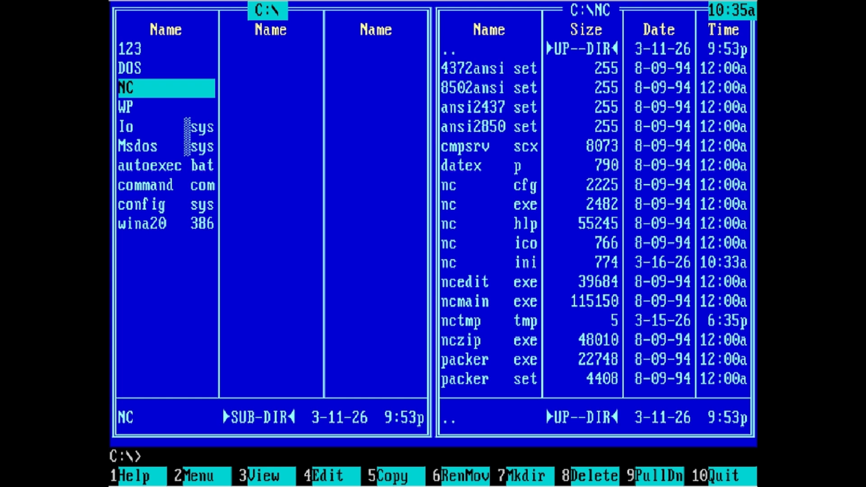
key("Down")
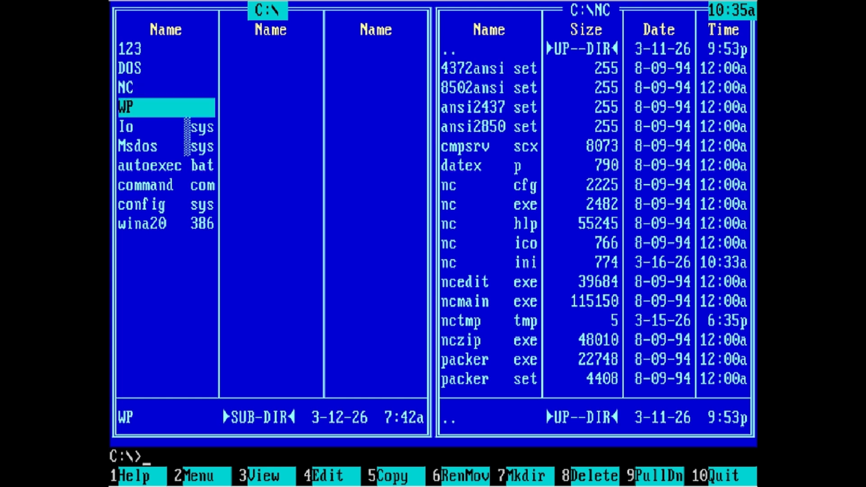
key("Up")
key("Up")
key("Up")
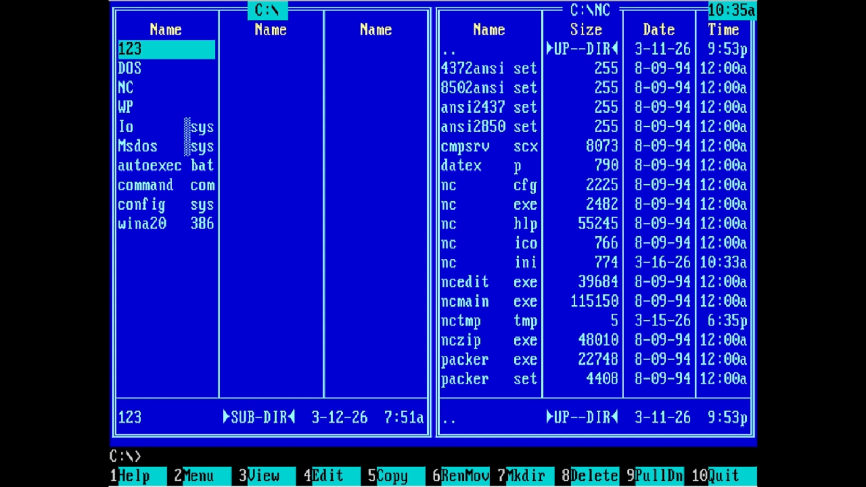
Switch to the other file panel, which shows C:\NC, and take it up to the C:\ root.
key("Tab")
key("Down")
key("Down")
key("Down")
key("Down")
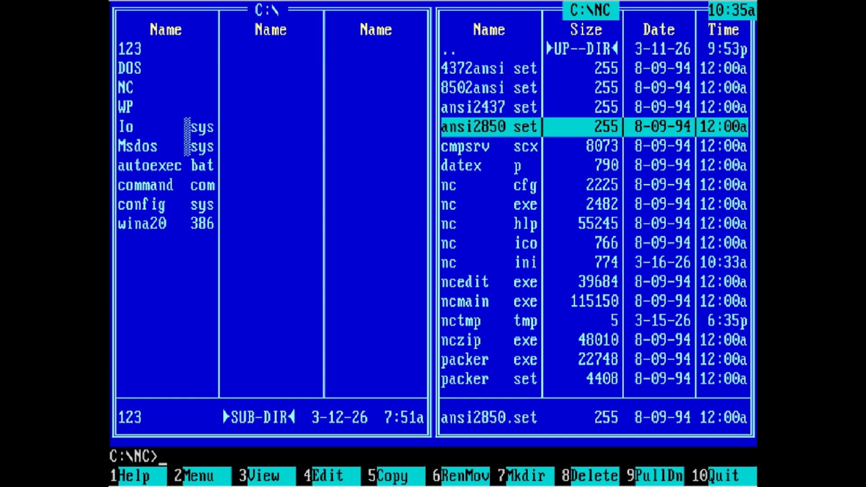
key("Up")
key("Up")
key("Up")
key("Up")
key("Return")
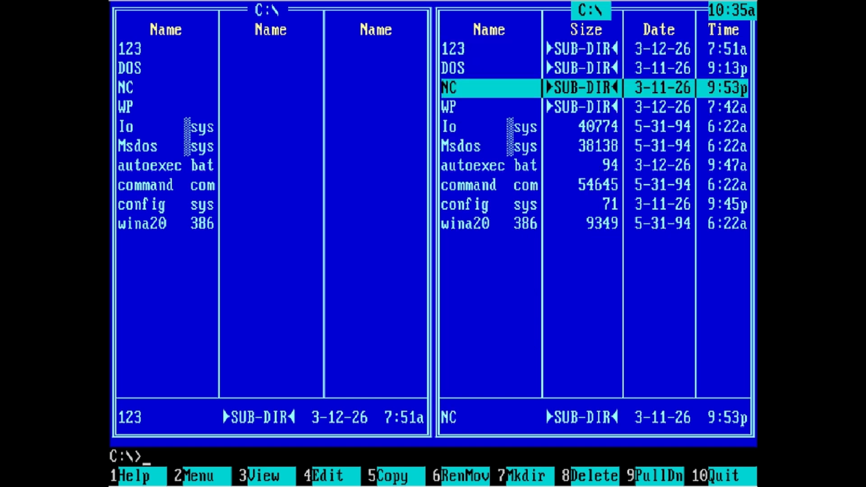
Open the 123 directory in one file panel and NC in the other, and return both panels to the C:\ root.
key("Up")
key("Up")
key("Return")
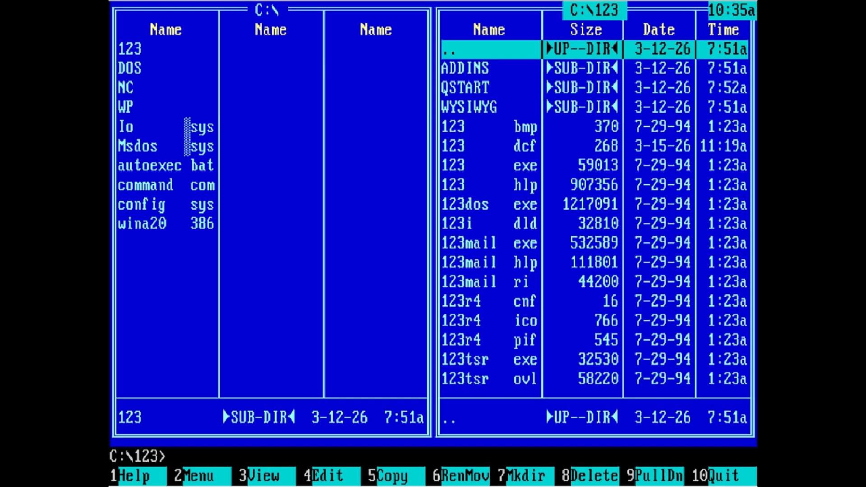
key("Tab")
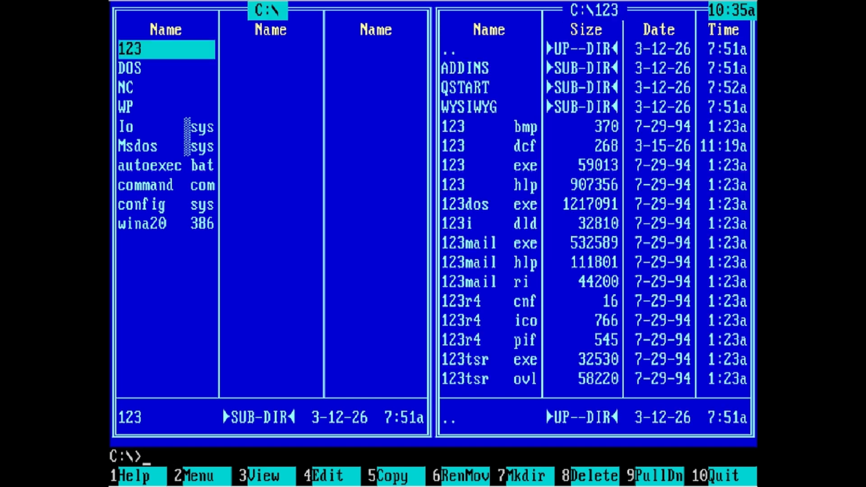
key("Down")
key("Down")
key("Return")
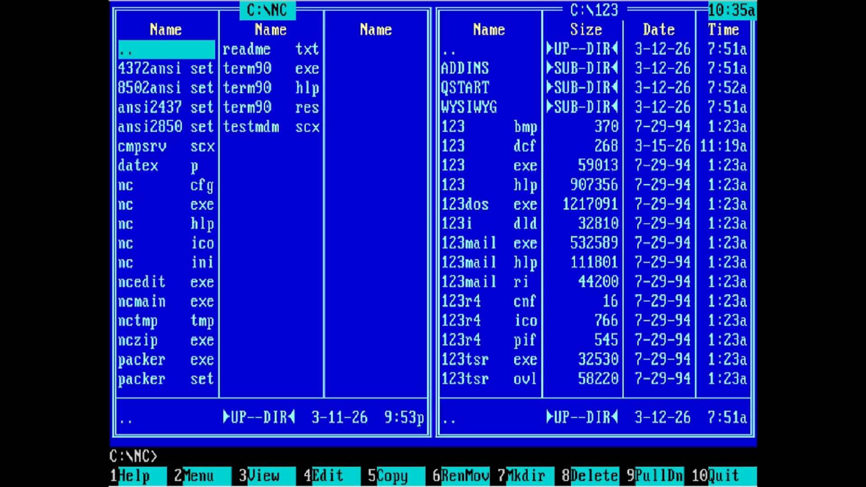
key("Return")
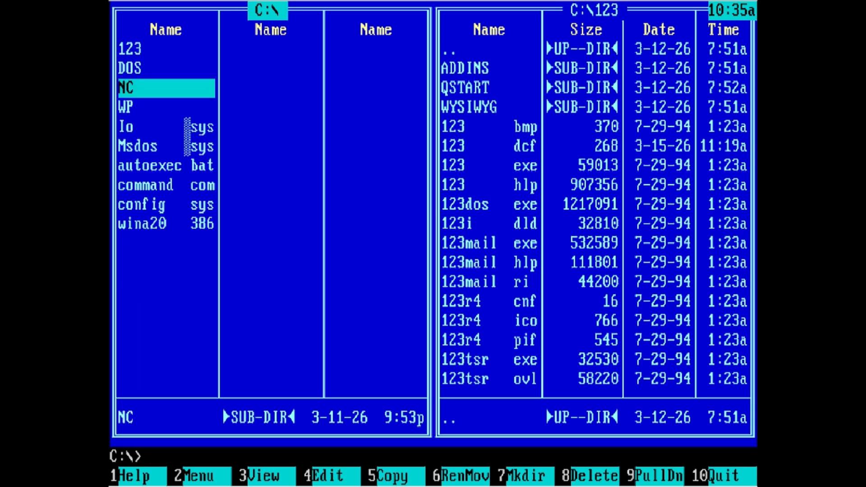
key("Tab")
key("Return")
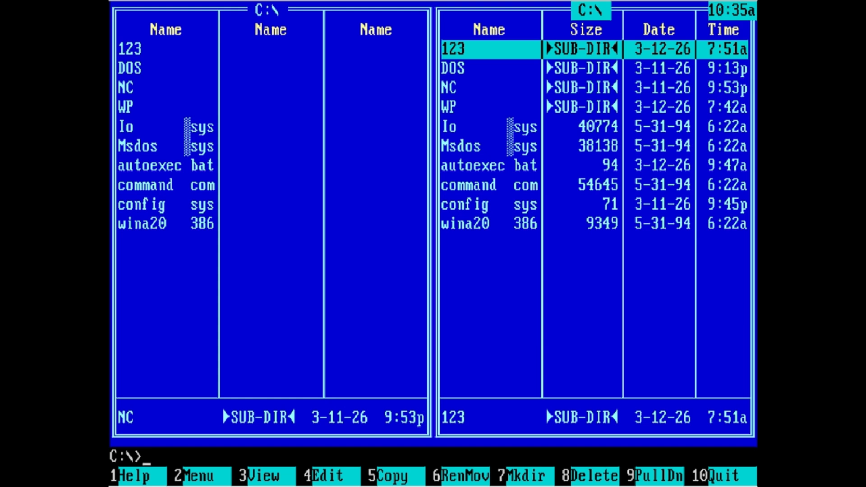
Open autoexec.bat from the C:\ root in the built-in editor, using the names-only file panel.
key("alt")
key("alt")
key("Tab")
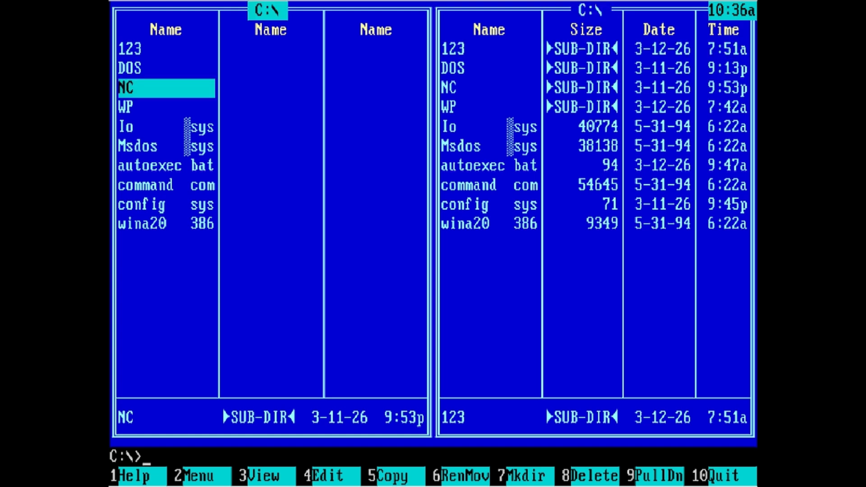
key("Down")
key("Down")
key("Down")
key("Down")
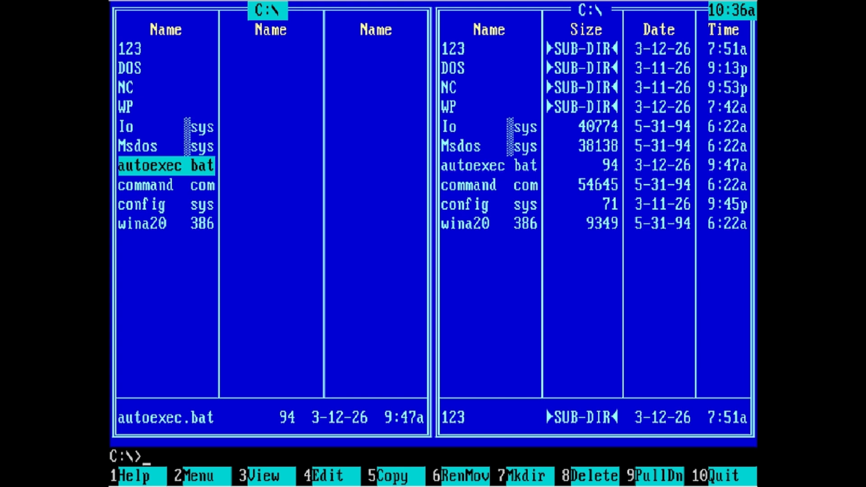
key("F4")
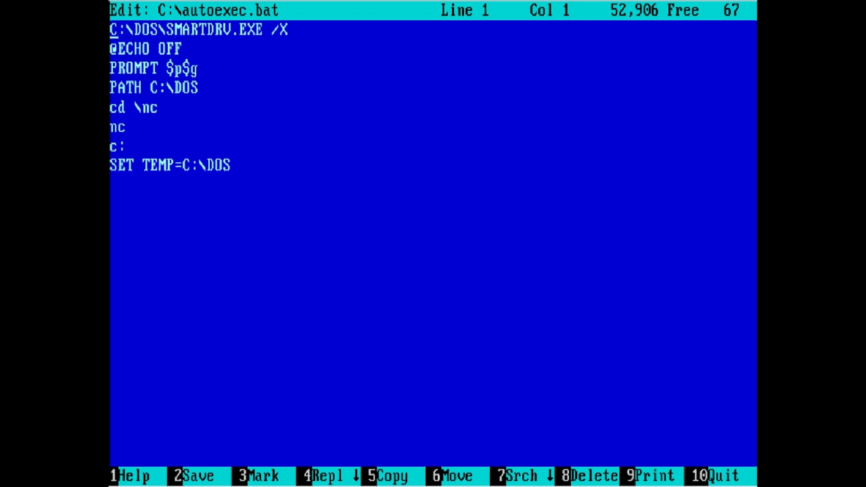
Read through the startup commands in autoexec.bat and close the editor without changing anything.
key("Down")
key("Down")
key("Down")
key("Up")
key("Right")
key("Right")
key("Right")
key("Right")
key("Right")
key("Right")
key("Right")
key("Right")
key("Right")
key("Left")
key("Down")
key("Down")
key("Up")
key("Down")
key("Left")
key("Down")
key("F10")
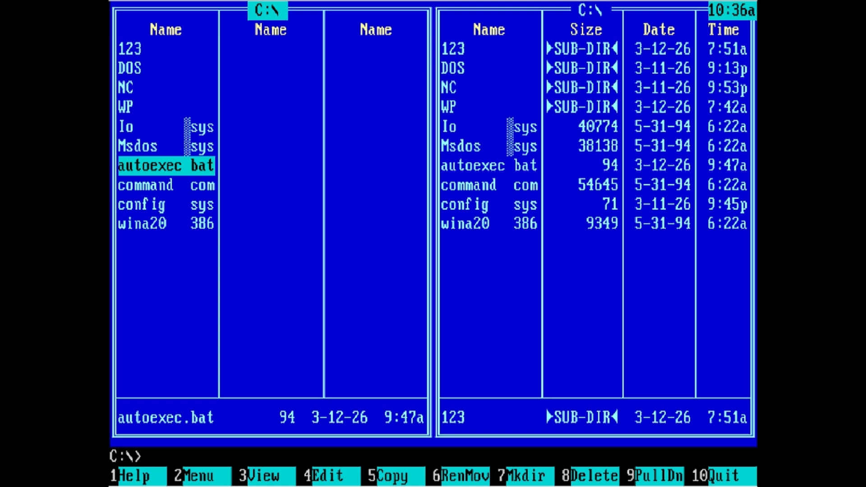
Hide and restore the left file panel, and do the same with the right file panel.
key("ctrl")
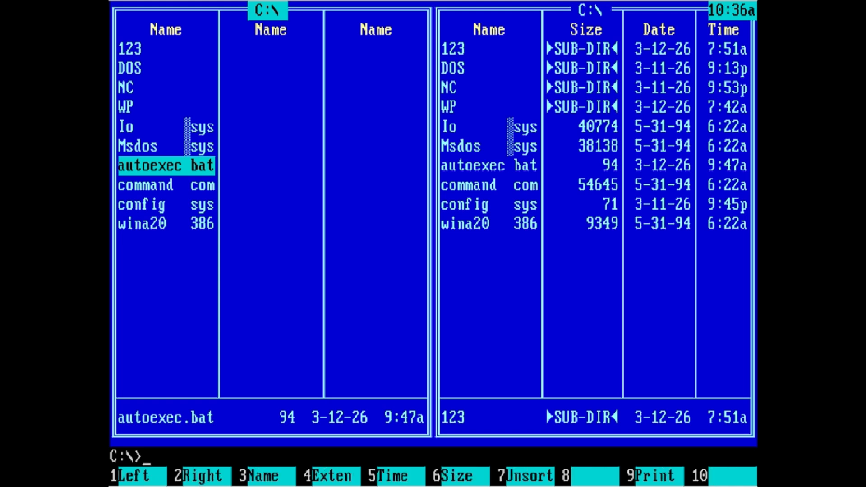
key("ctrl+F1")
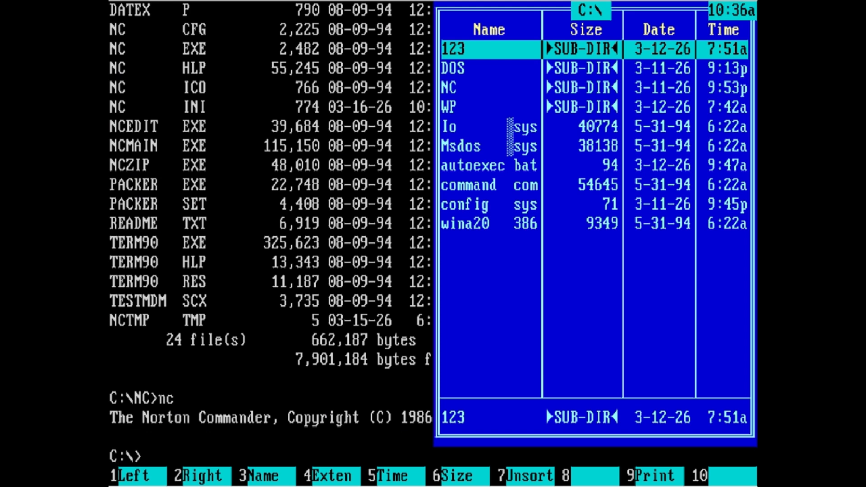
key("ctrl+F1")
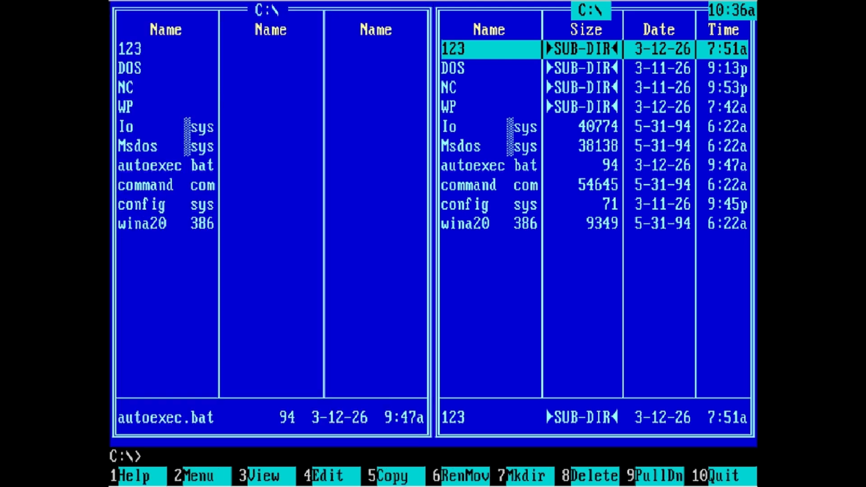
key("ctrl")
key("ctrl+F2")
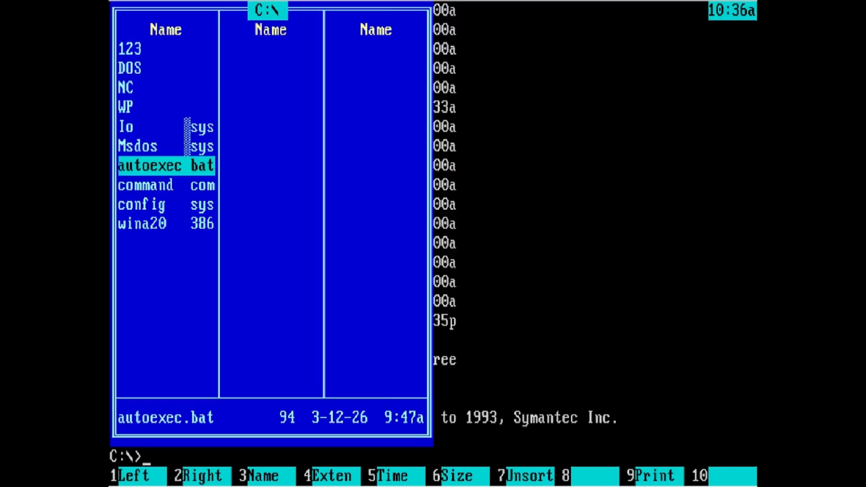
key("ctrl+F2")
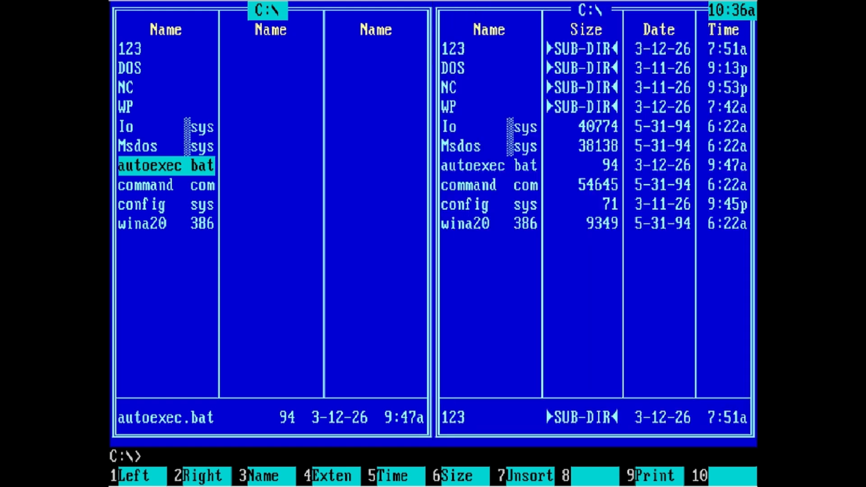
Hide both file panels to expose the DOS screen and bring both panels back.
key("ctrl+F2")
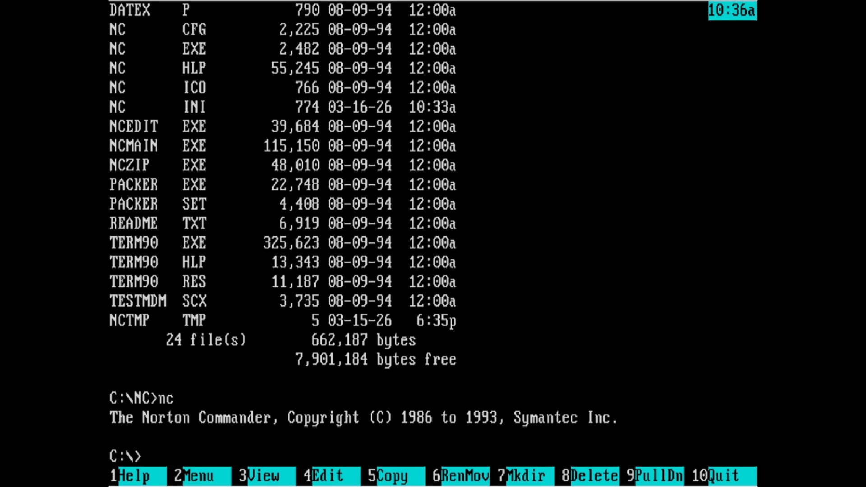
key("ctrl+F1")
key("ctrl+F2")
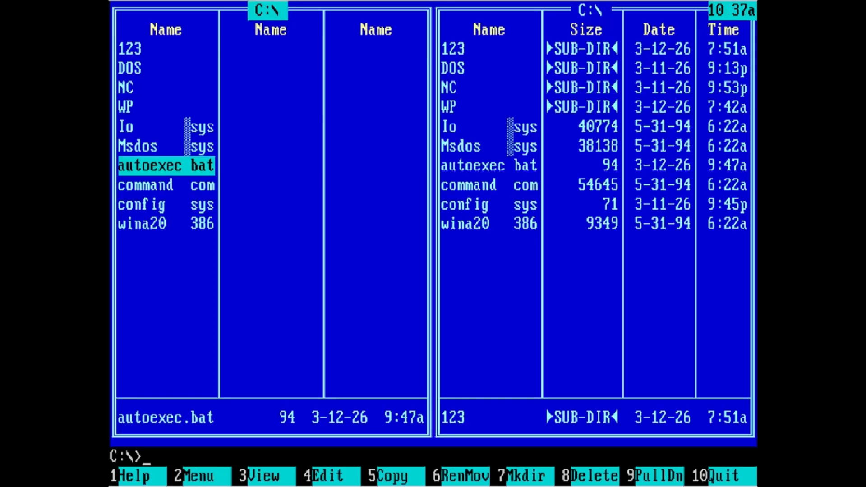
Change the left file panel's drive to A.
key("alt")
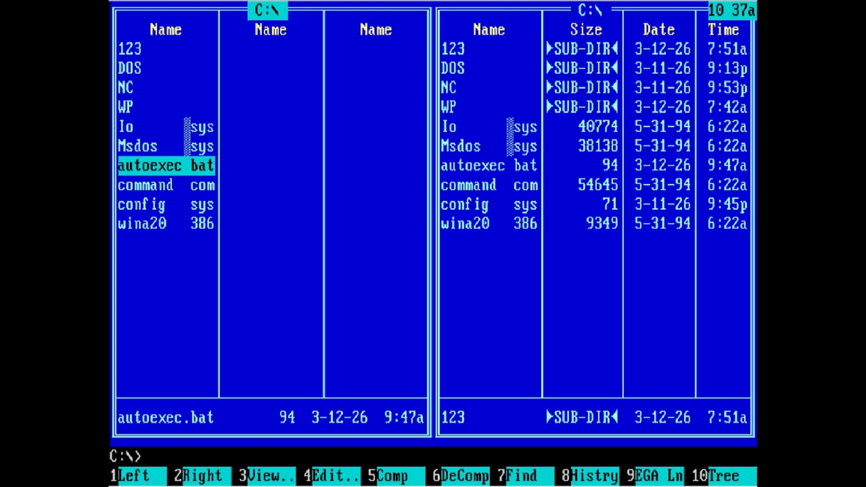
key("alt+F1")
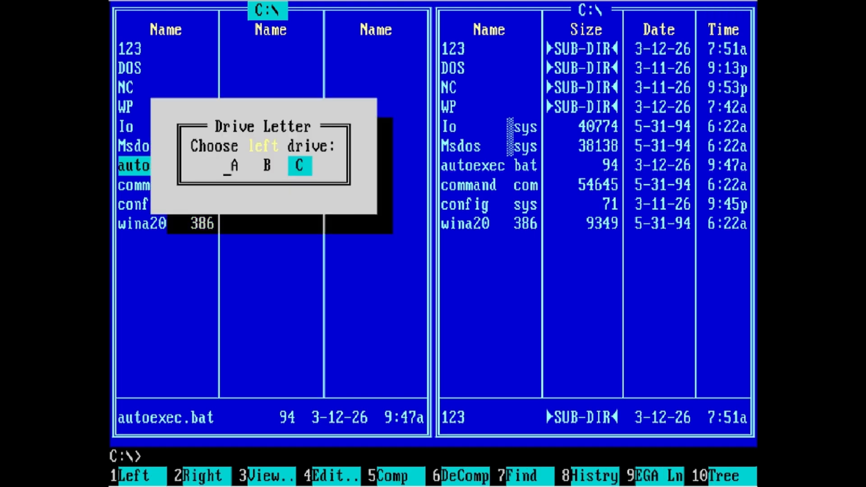
key("Left")
key("Left")
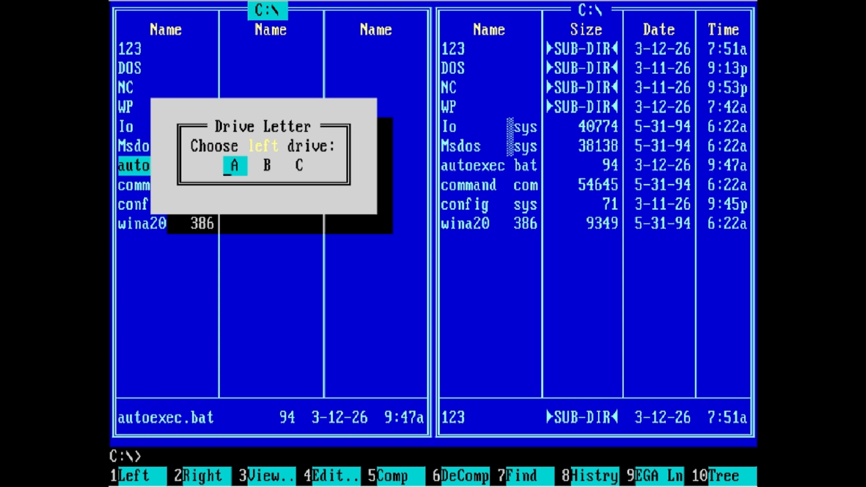
key("Return")
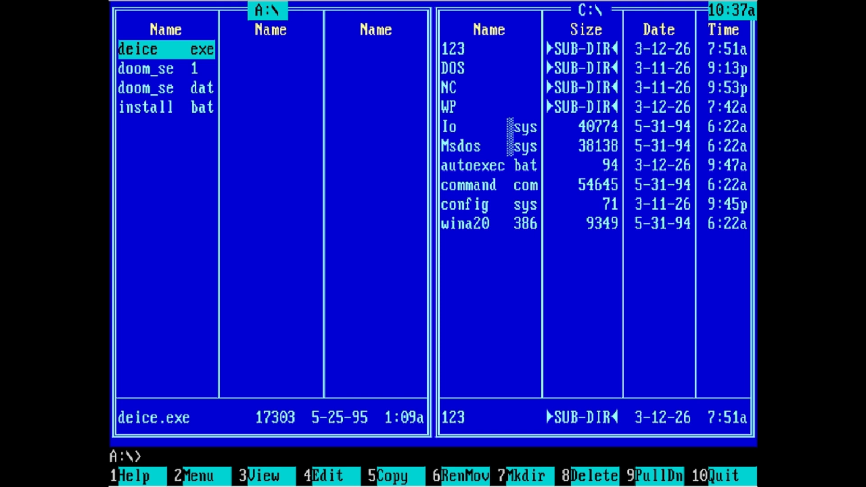
Look over the files on drive A and highlight install.bat.
key("Down")
key("Down")
key("Up")
key("Up")
key("Down")
key("Down")
key("Down")
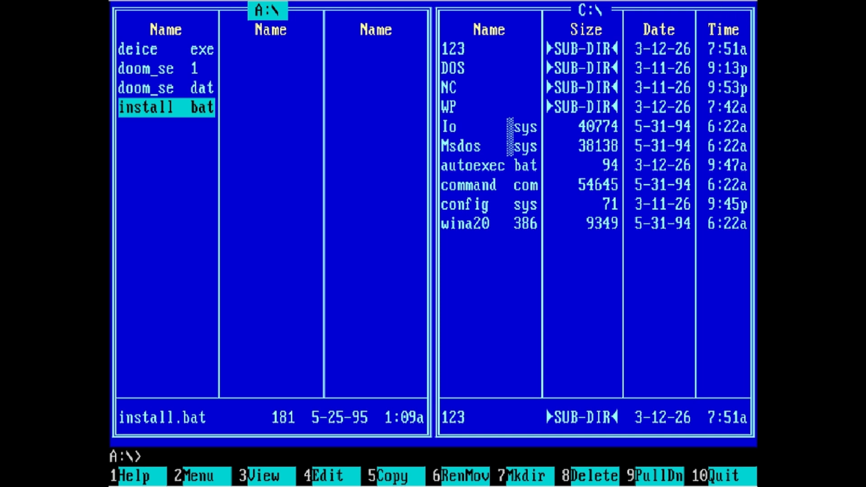
Run install.bat from drive A, try to install DOOM to drive C, and quit the installer.
key("Return")
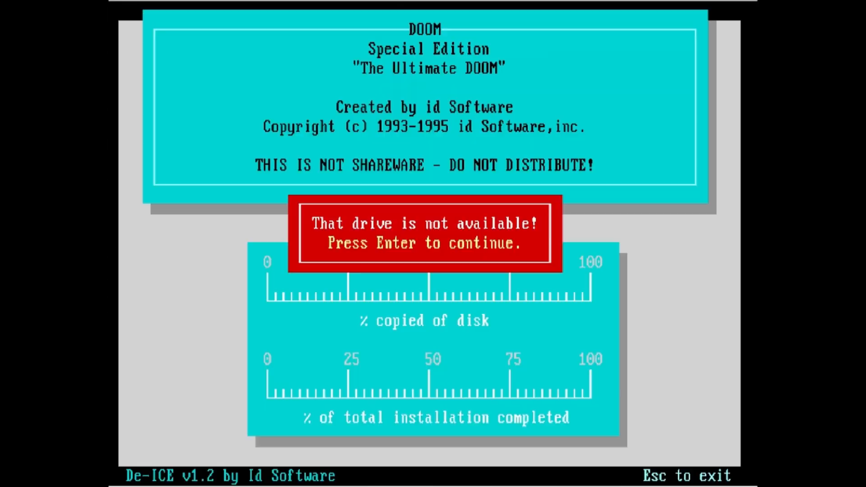
key("Return")
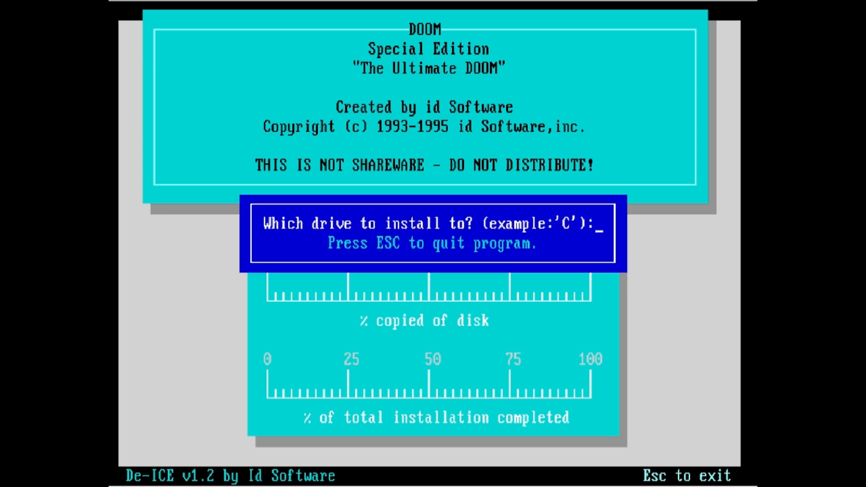
key("c")
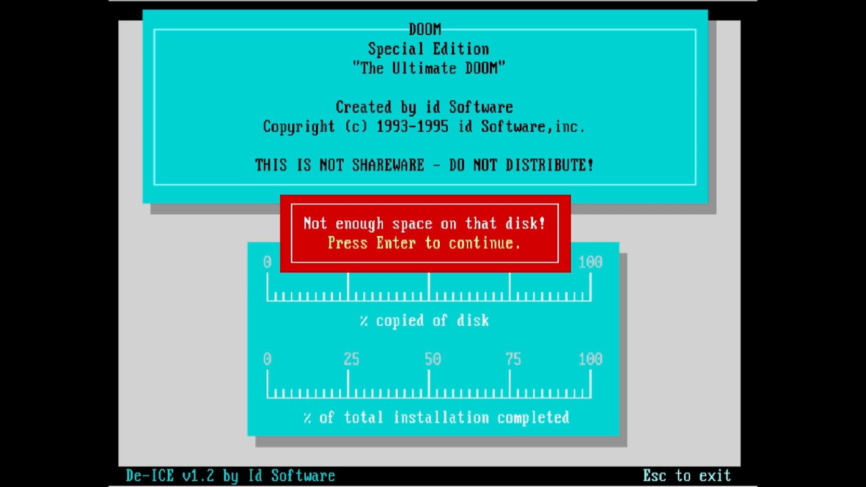
key("Return")
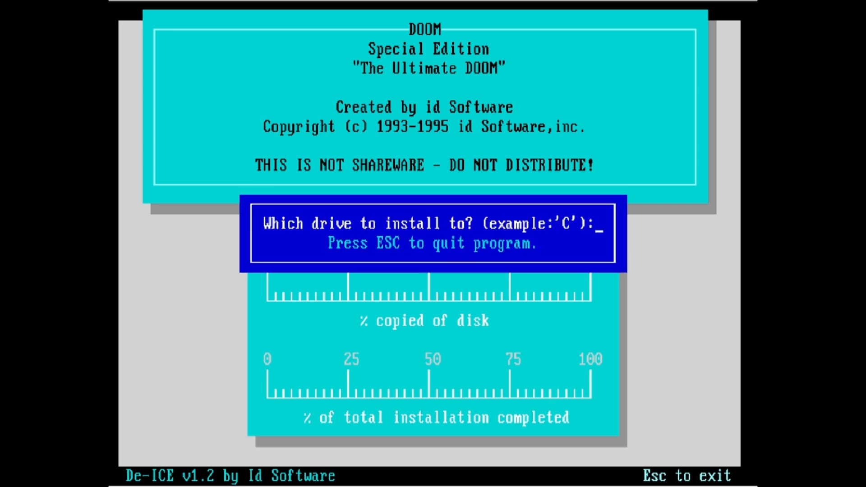
key("Escape")
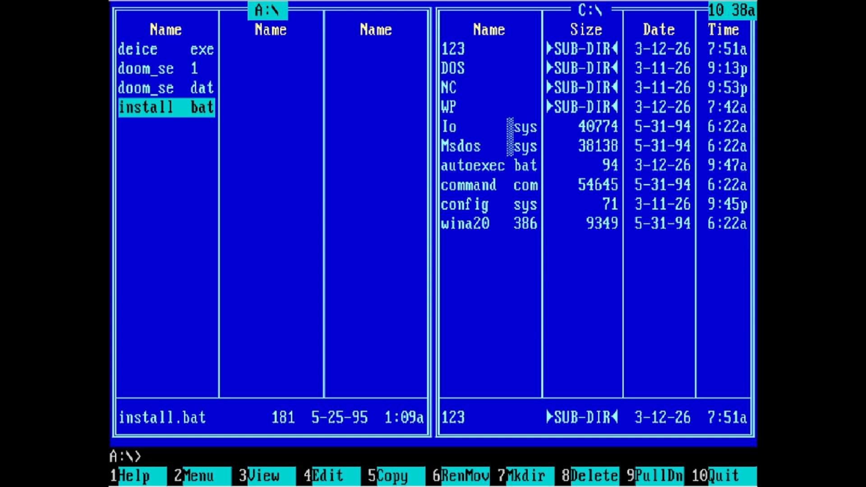
Switch the active file panel back and forth between drives A and C, ending on drive A.
key("Tab")
key("Tab")
key("Tab")
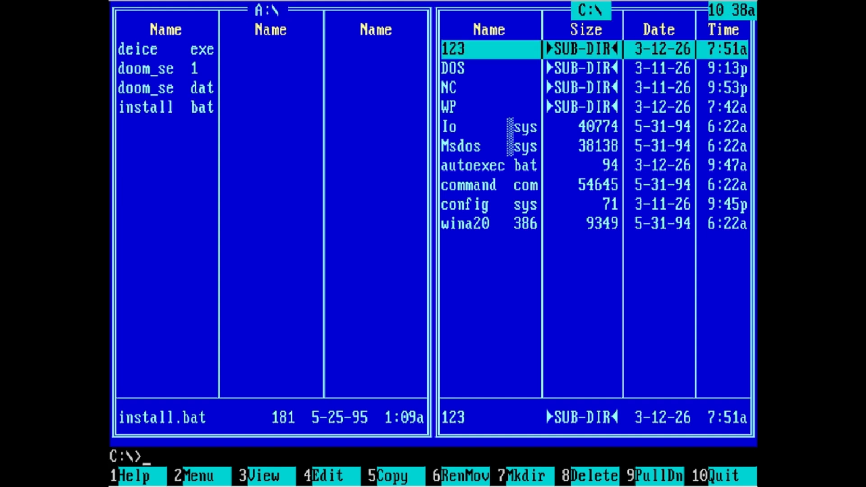
key("Tab")
key("Tab")
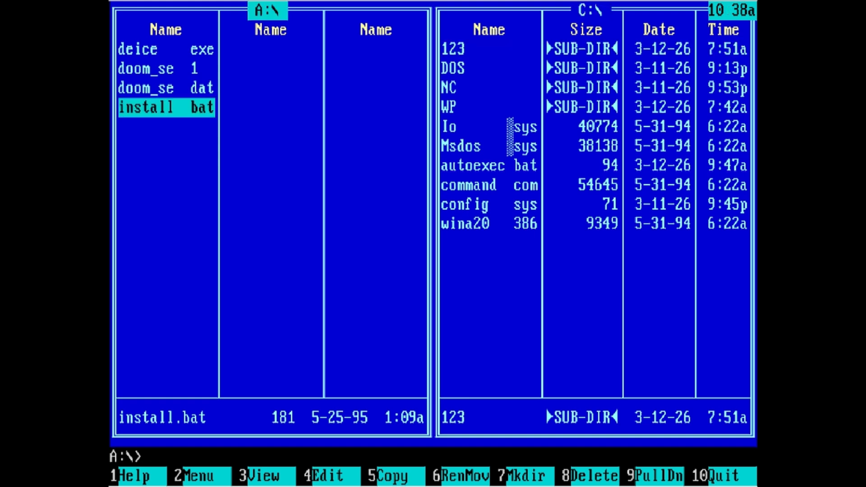
key("Tab")
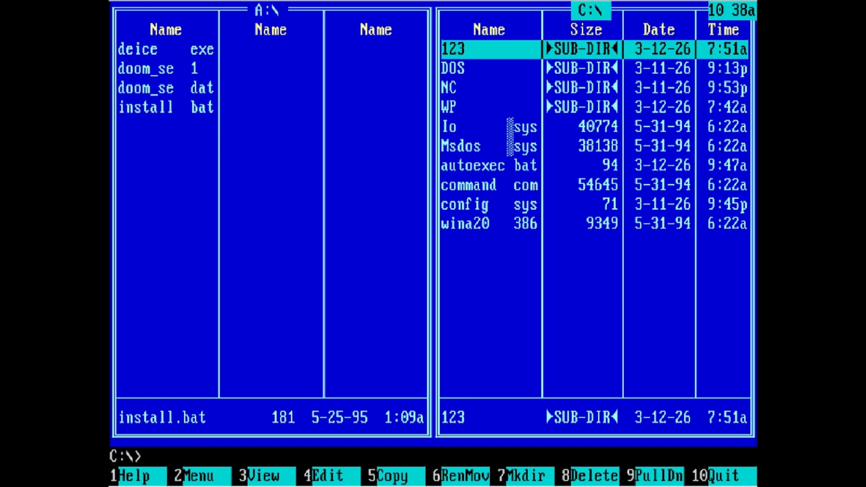
key("Tab")
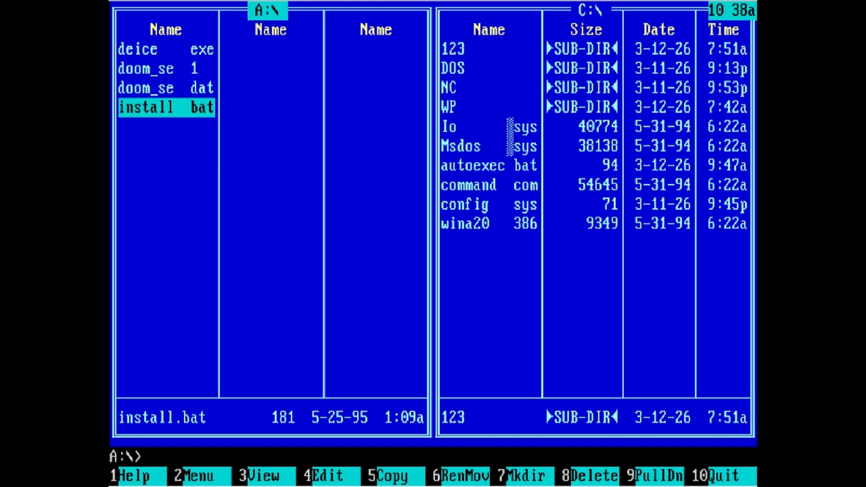
Change the left file panel to drive C, back to A and to C again with the DOS commands c: and a:.
type("c:")
key("Return")
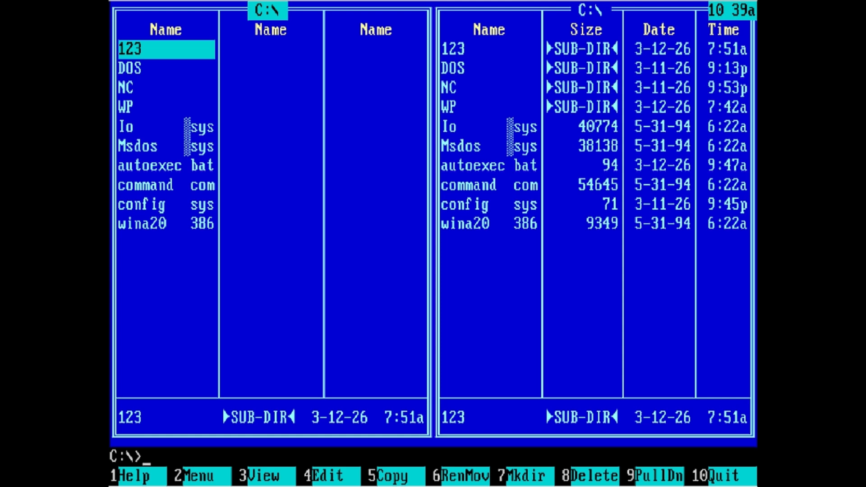
type("a:")
key("Return")
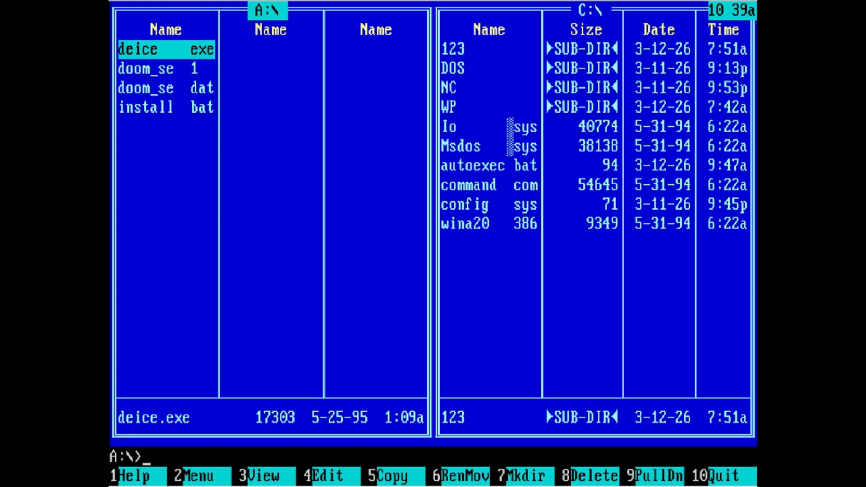
type("c:")
key("Return")
Enter the NC directory with the command cd nc, return to the root of C and highlight 123.
type("c")
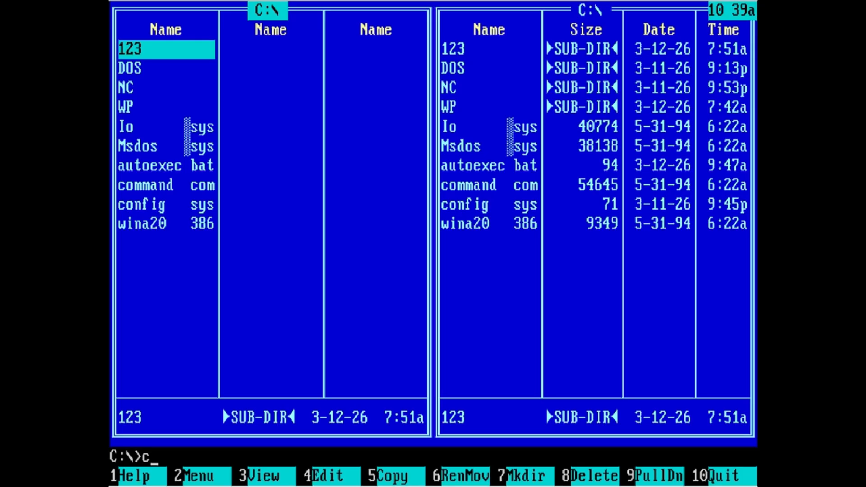
type("d nc")
key("Return")
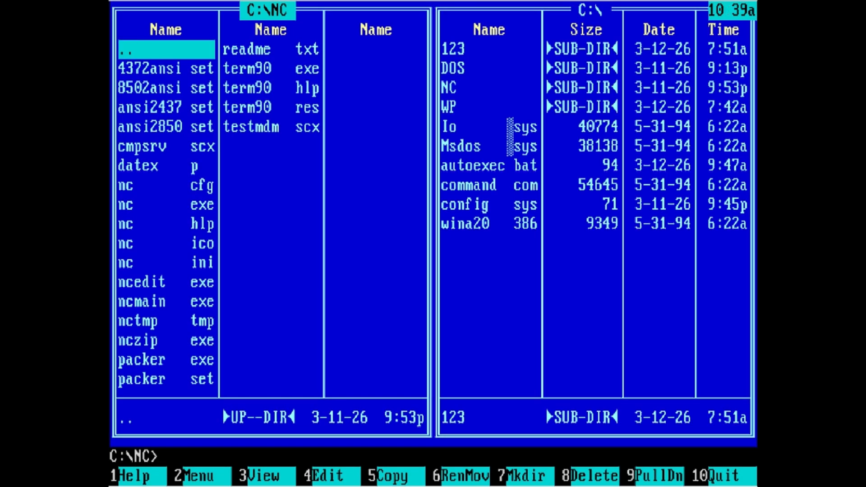
key("Return")
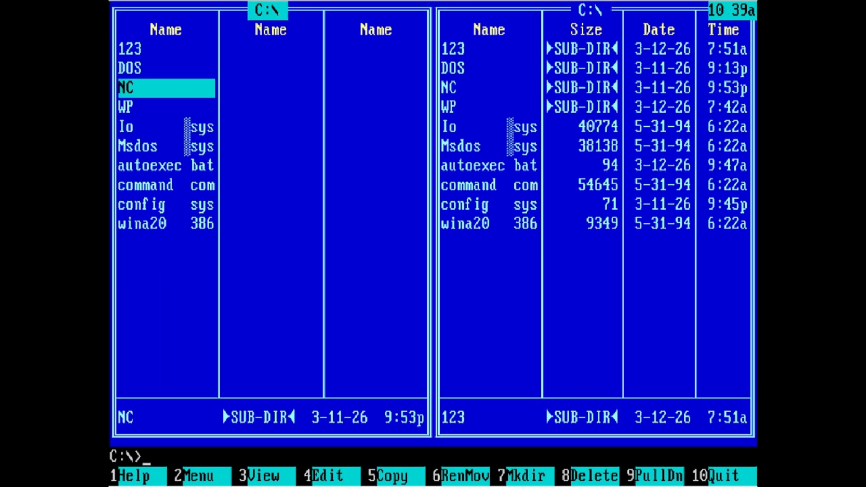
key("Up")
key("Up")
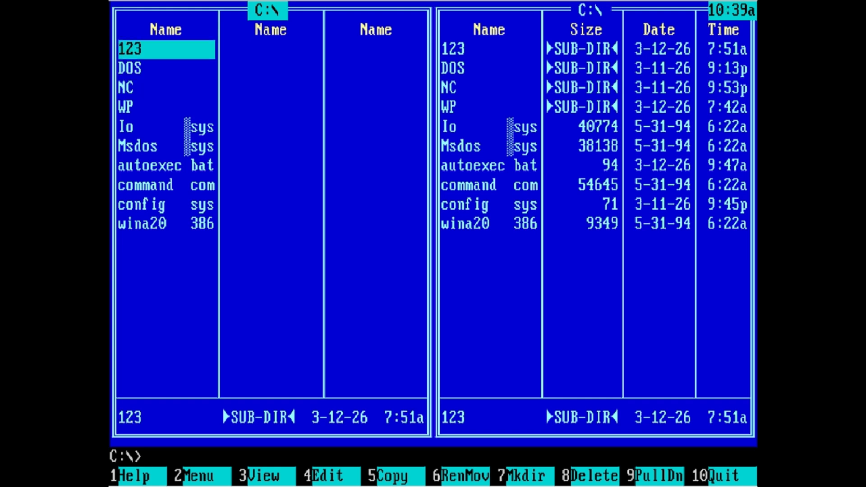
Set the left file panel's drive to A through the drive letter dialog.
key("alt+F1")
key("Left")
key("Left")
key("Left")
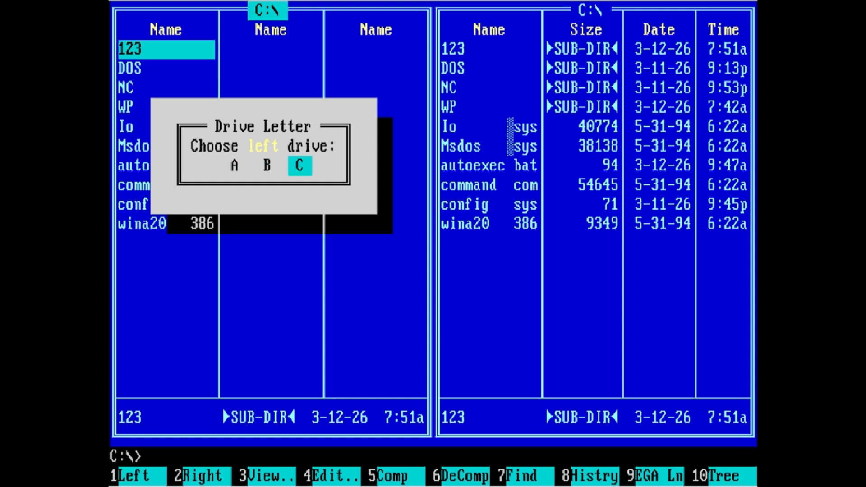
key("Right")
key("Return")
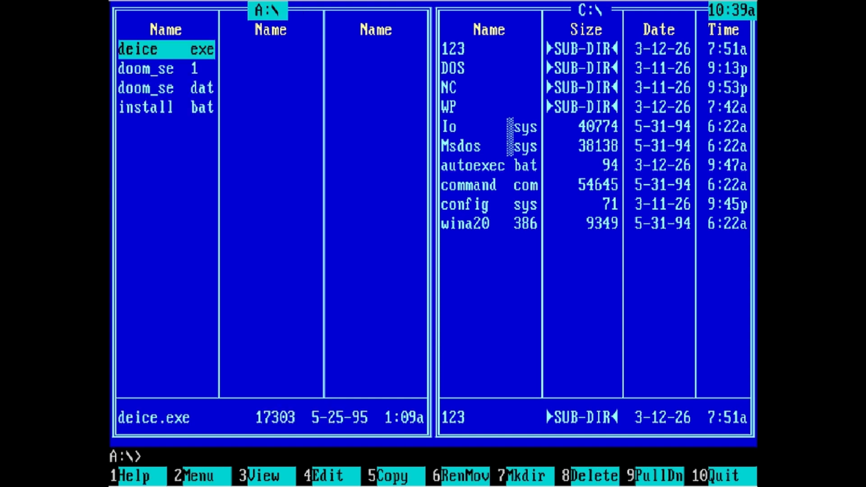
Create a directory named doom in the root of drive C.
key("Tab")
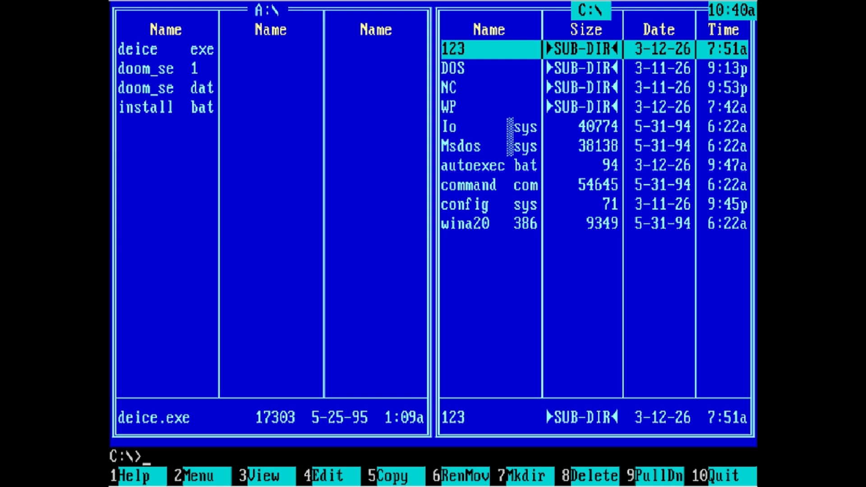
key("F7")
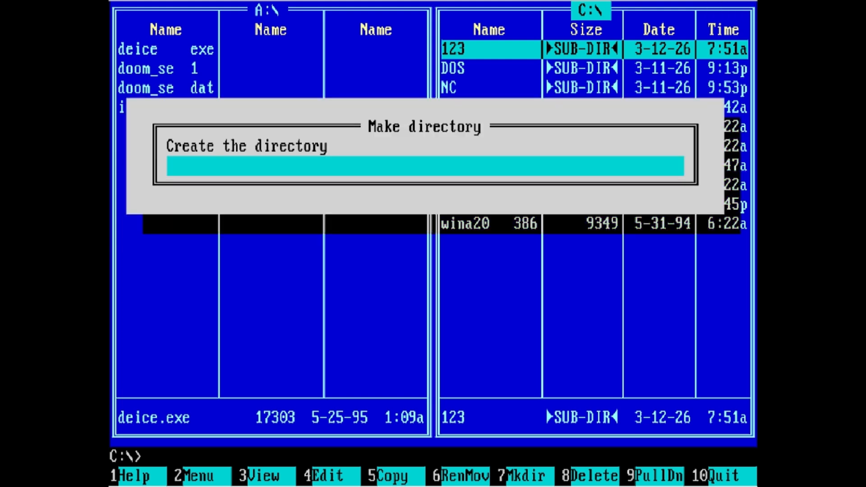
type("doom")
key("Return")
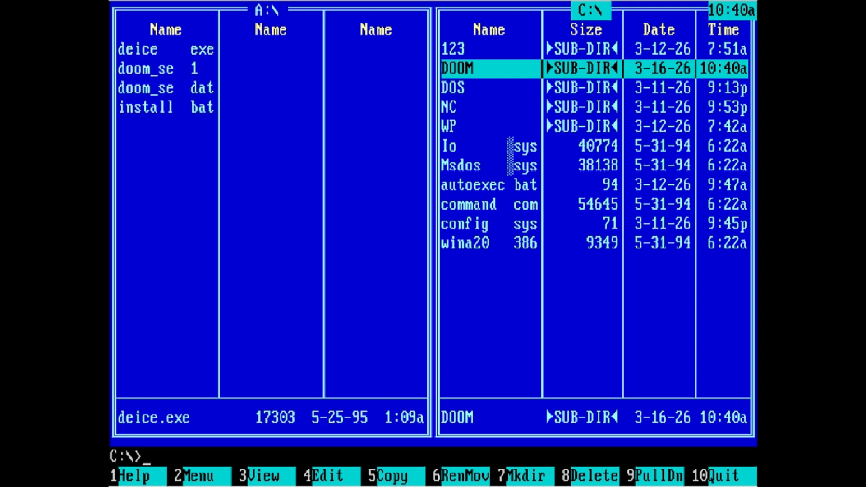
Copy deice.exe from drive A to C:\DOOM, choosing the destination in the directory tree.
key("Tab")
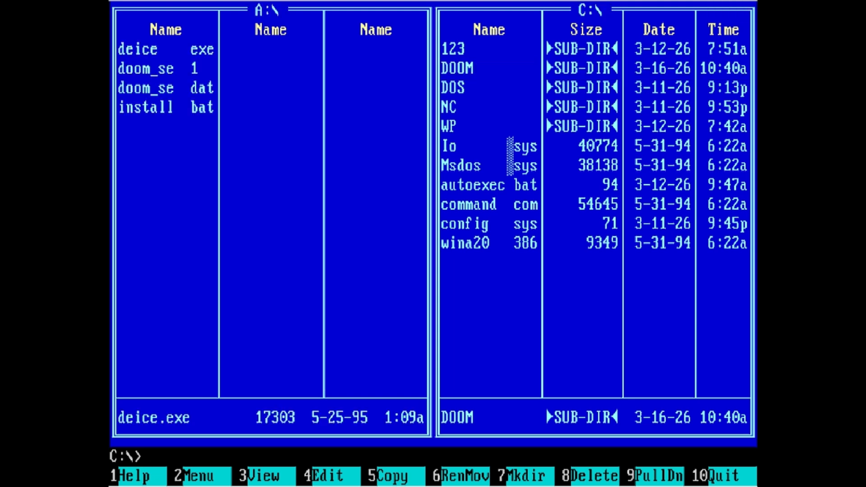
key("Tab")
key("Tab")
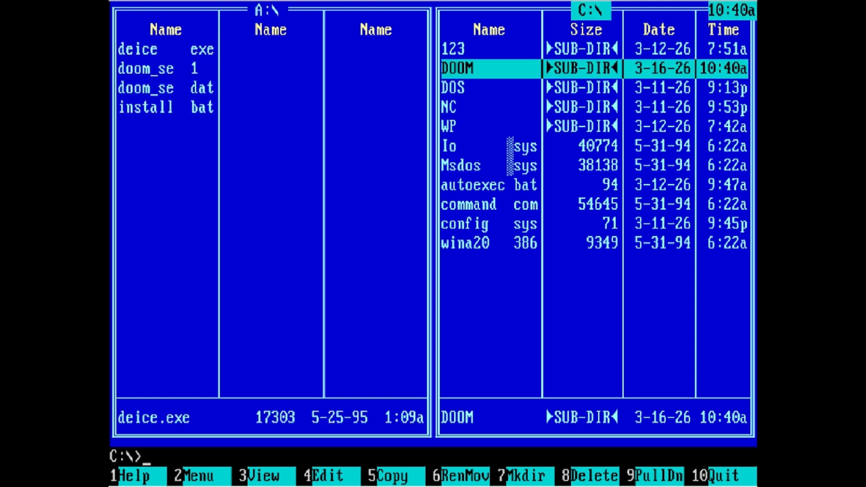
key("Tab")
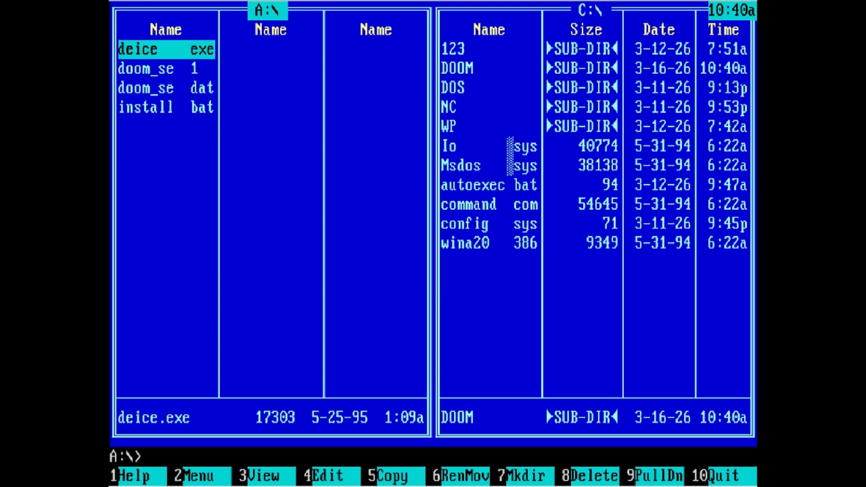
key("F5")
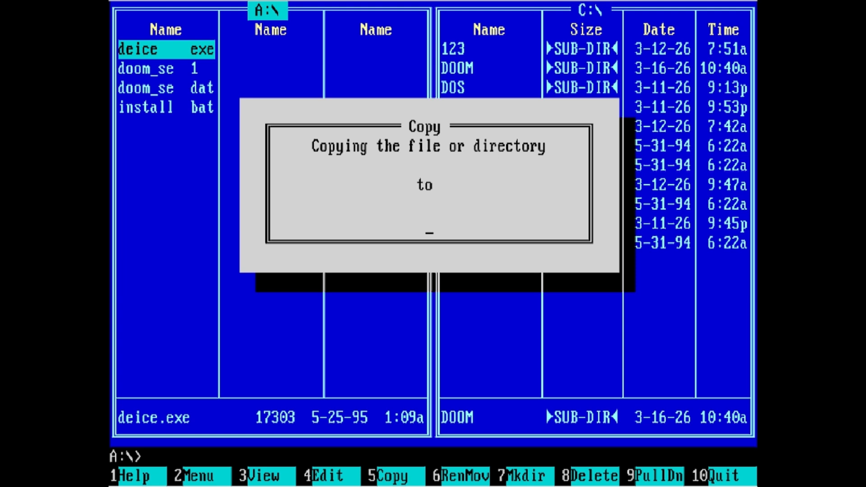
key("Tab")
key("Tab")
key("Tab")
key("Tab")
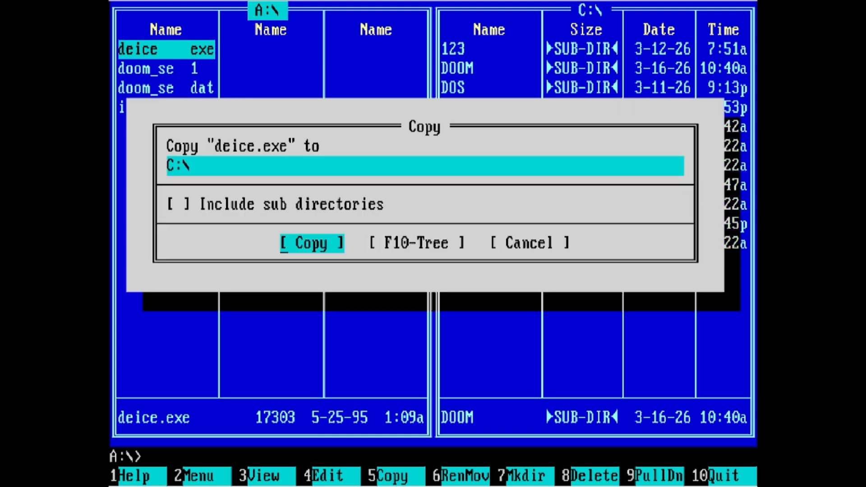
key("shift+Tab")
key("Return")
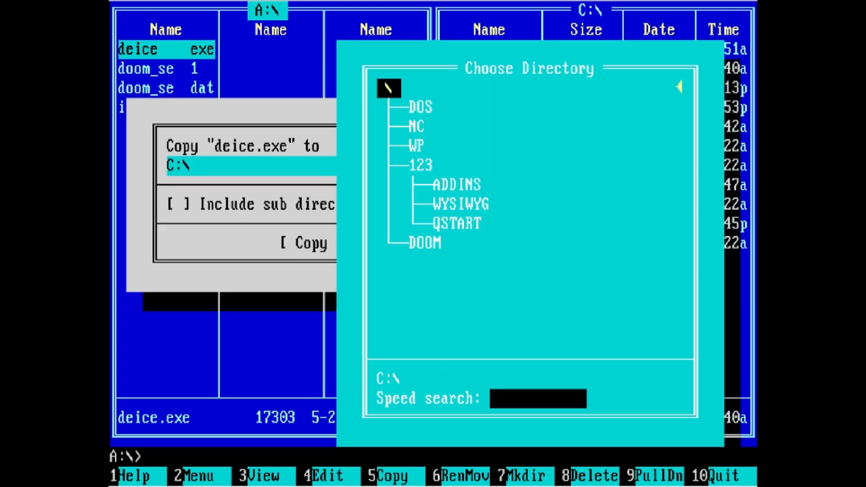
key("Down")
key("Down")
key("Down")
key("Down")
key("Down")
key("Down")
key("Down")
key("Down")
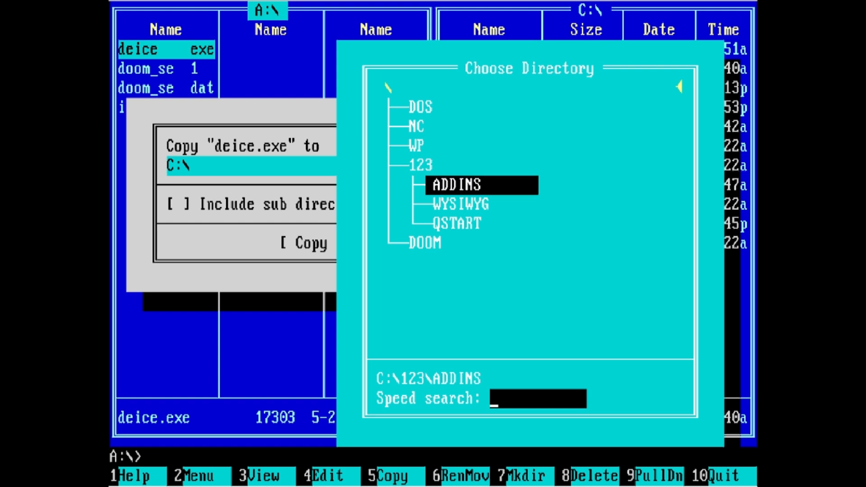
key("Return")
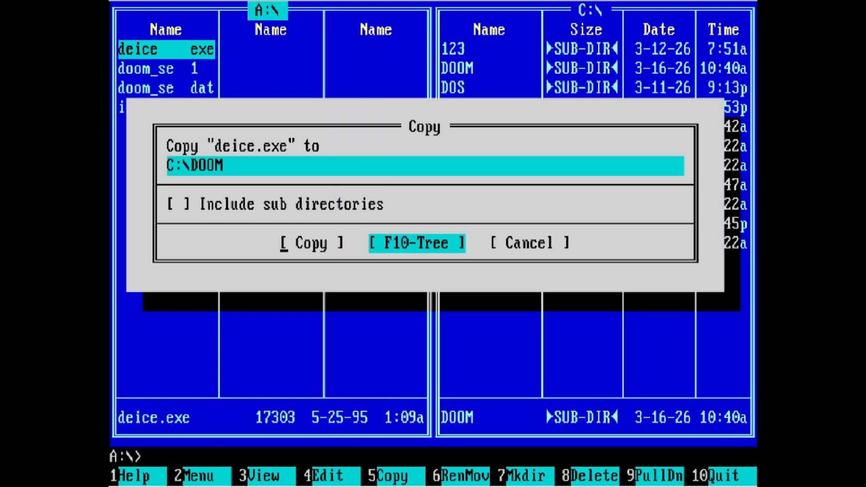
key("Left")
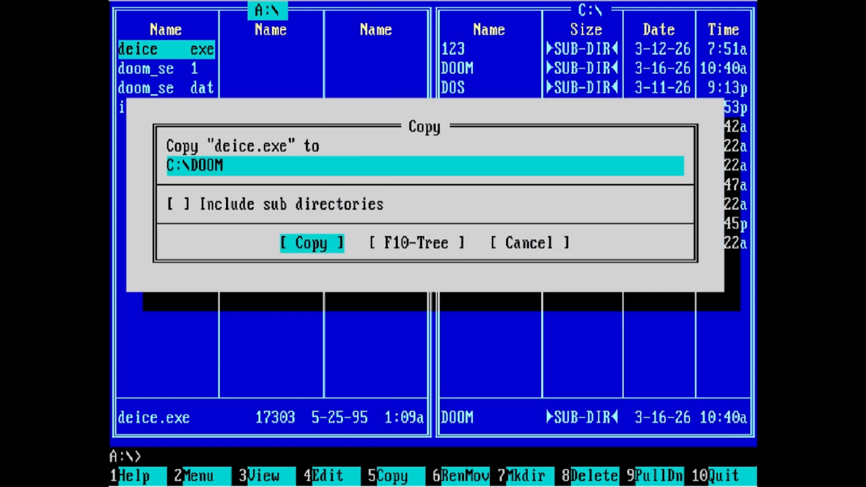
key("Return")
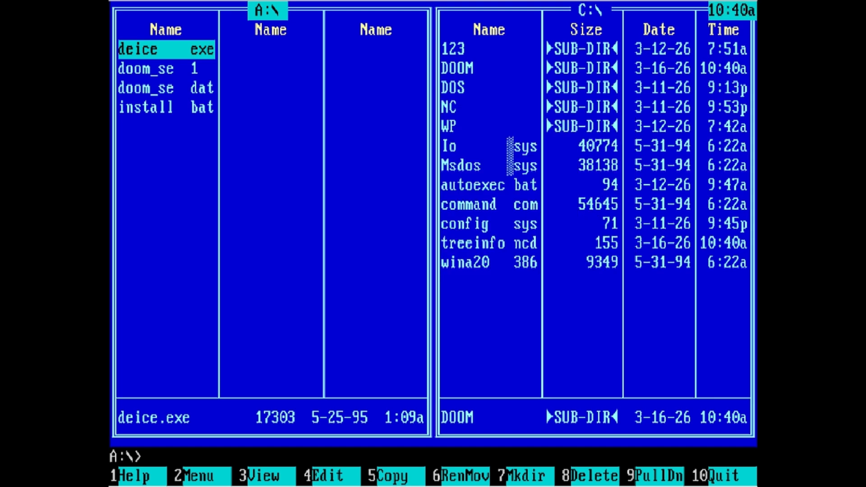
Check the contents of the DOOM directory on drive C and return to the root.
key("Tab")
key("Return")
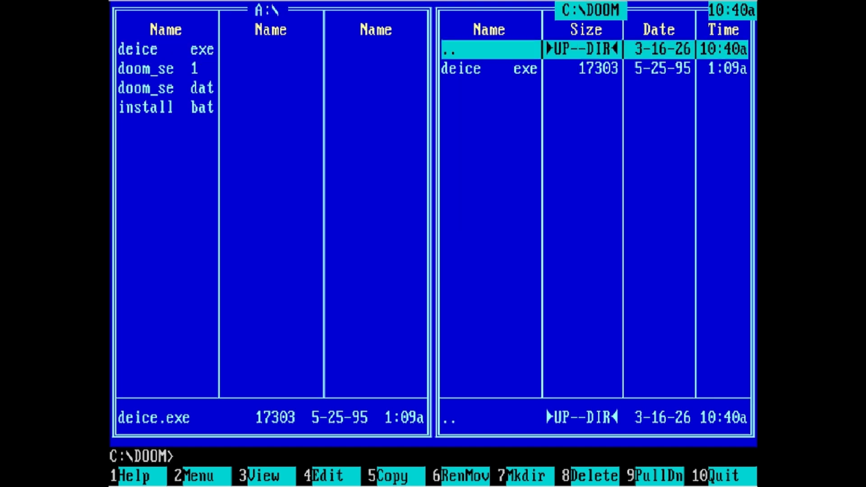
key("Down")
key("Up")
key("Return")
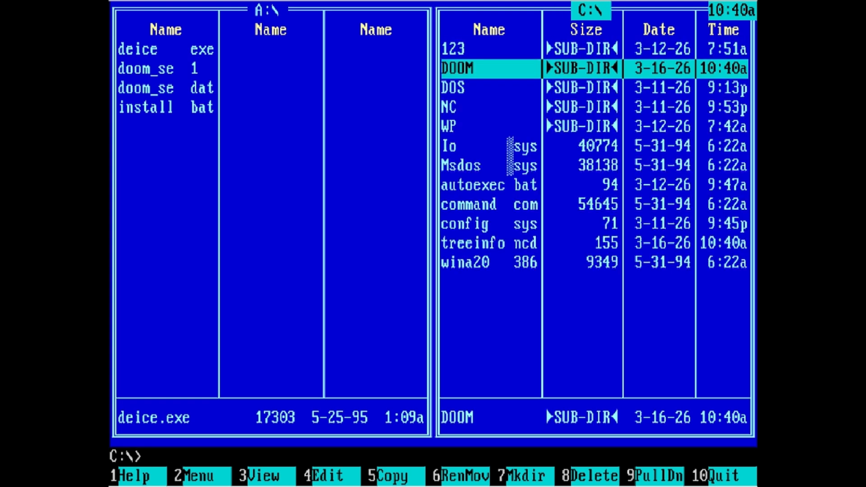
Delete deice.exe from the C:\DOOM directory.
key("Return")
key("Down")
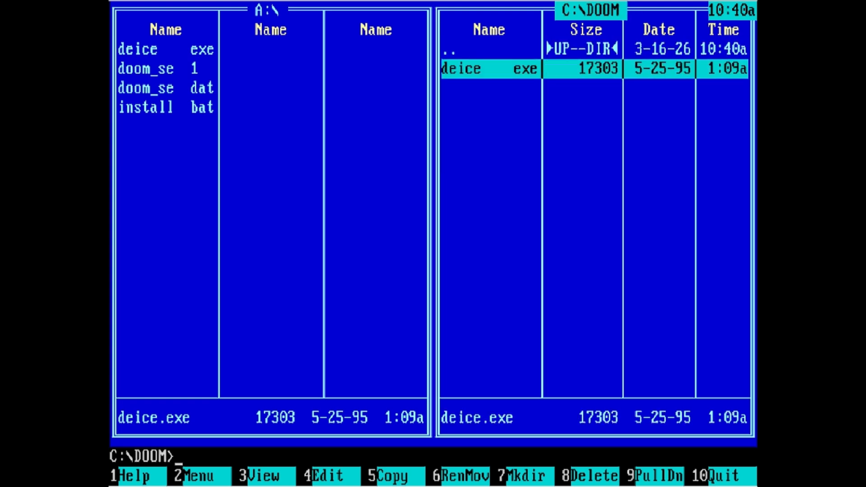
key("F8")
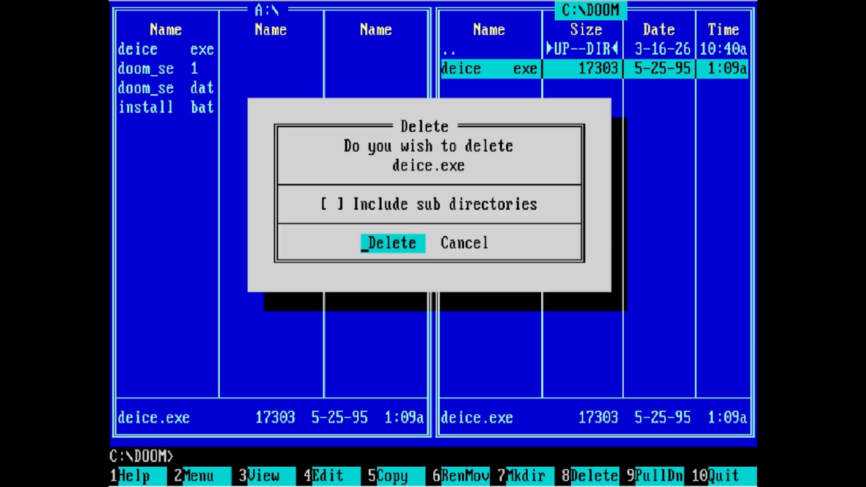
key("Return")
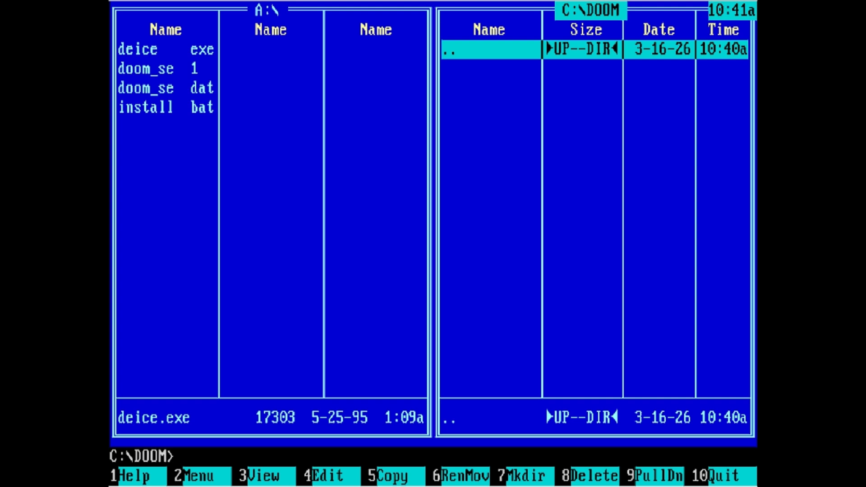
Check the emptied DOOM directory from the root of drive C and return to the root.
key("Return")
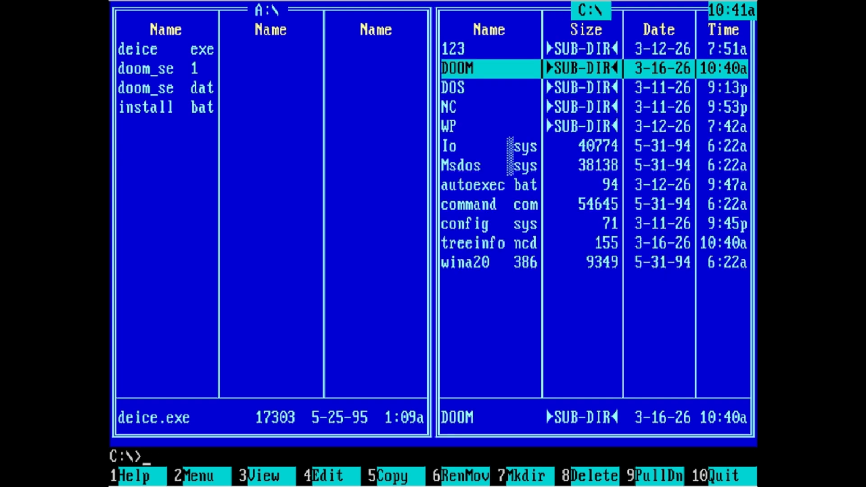
key("Return")
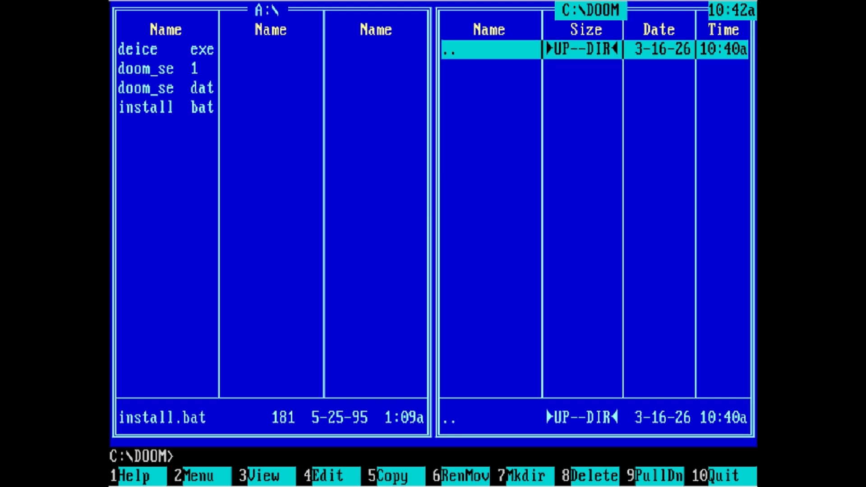
key("Return")
key("Up")
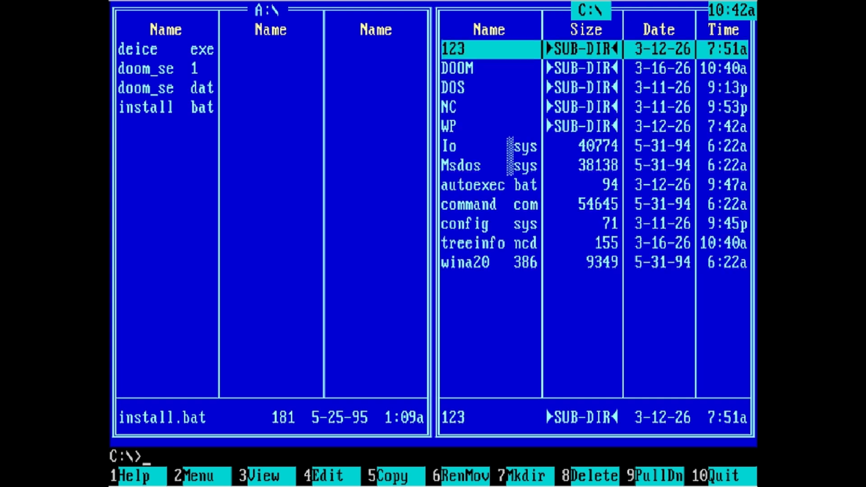
Move deice.exe from drive A to C:\doom.
key("Tab")
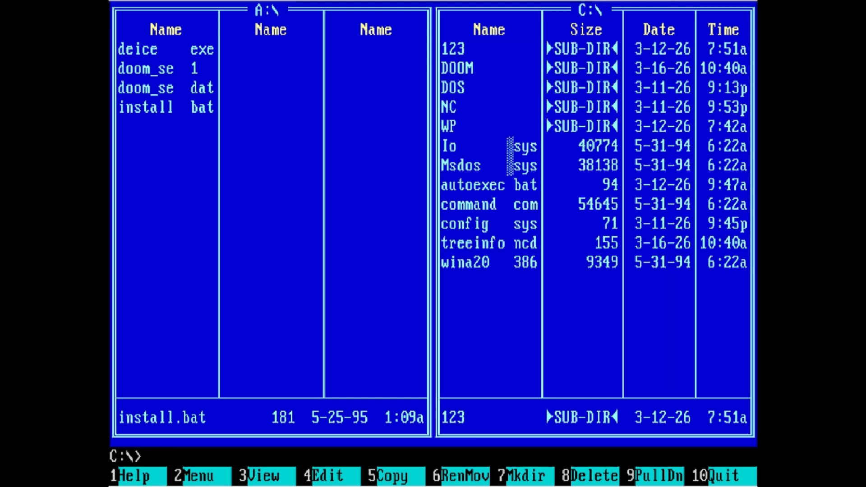
key("Up")
key("Up")
key("Up")
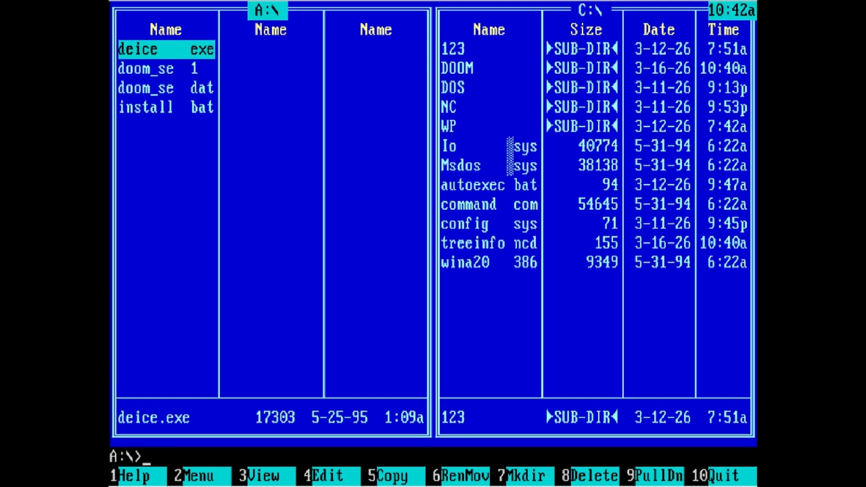
key("F6")
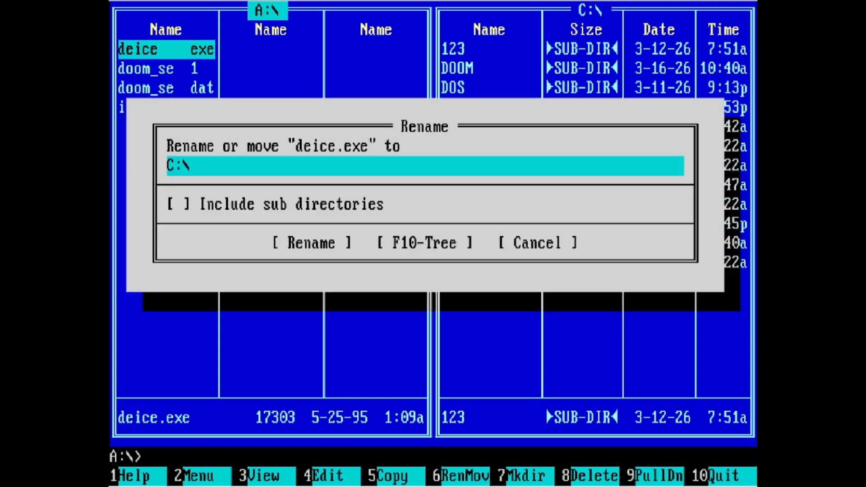
type("doom")
key("Return")
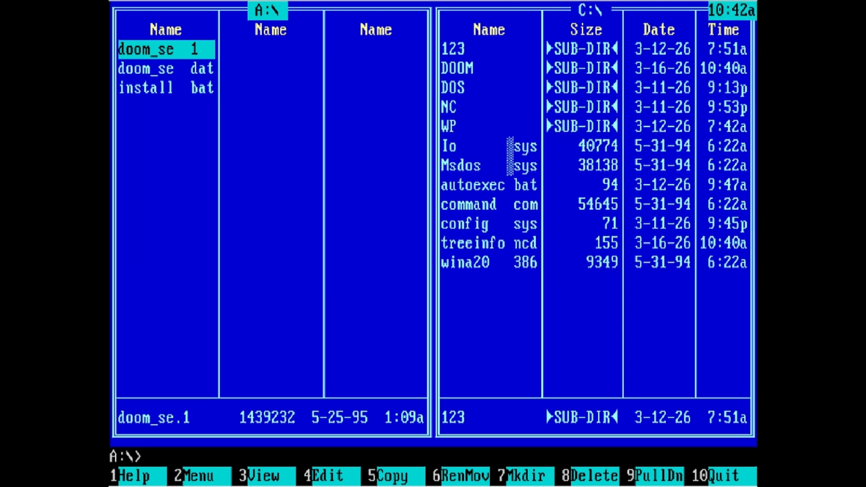
Look inside the DOOM directory on drive C for the moved file and go back to the root.
key("Tab")
key("Down")
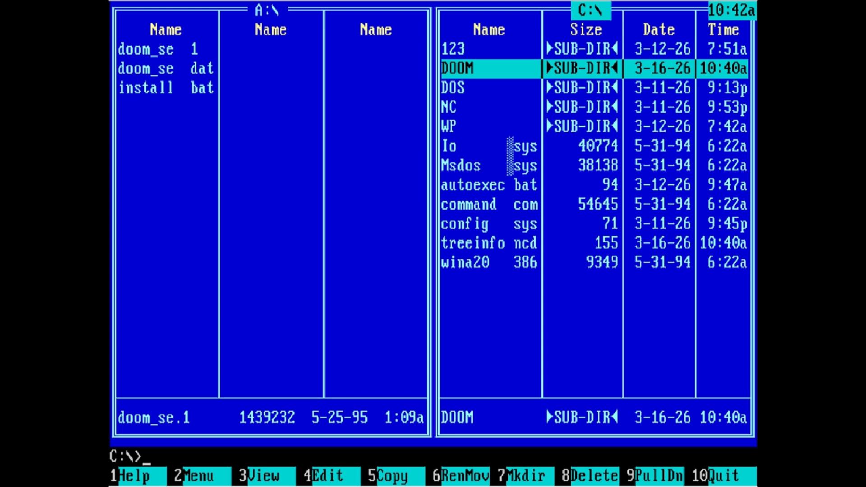
key("Return")
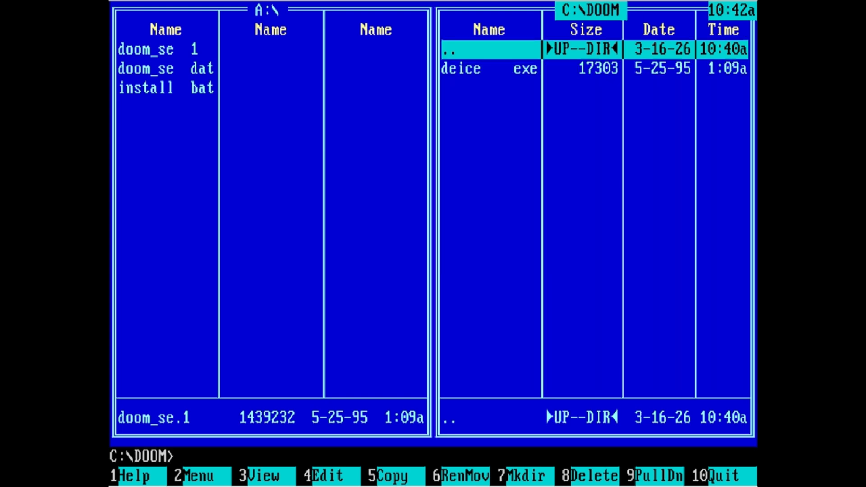
key("Return")
Move deice.exe from C:\DOOM back to A:\.
key("Return")
key("Down")
key("F6")
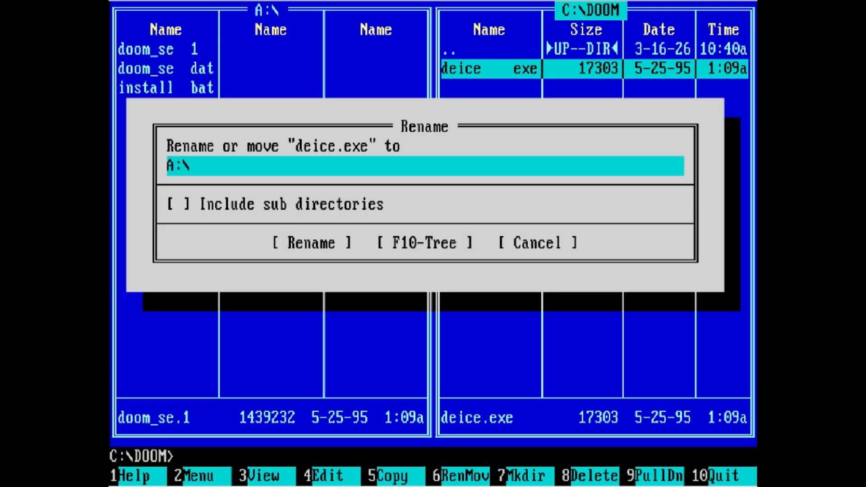
key("Return")
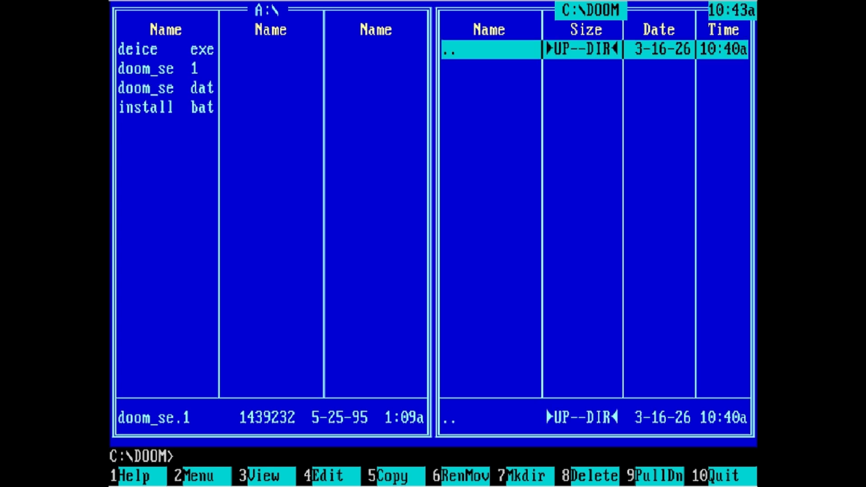
View the contents of install.bat on drive A and close the viewer.
key("Tab")
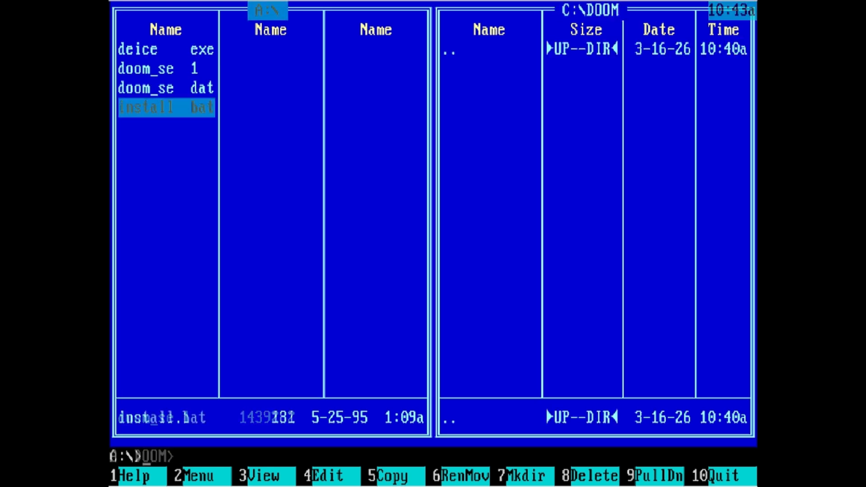
key("Up")
key("Up")
key("Down")
key("Down")
key("F3")
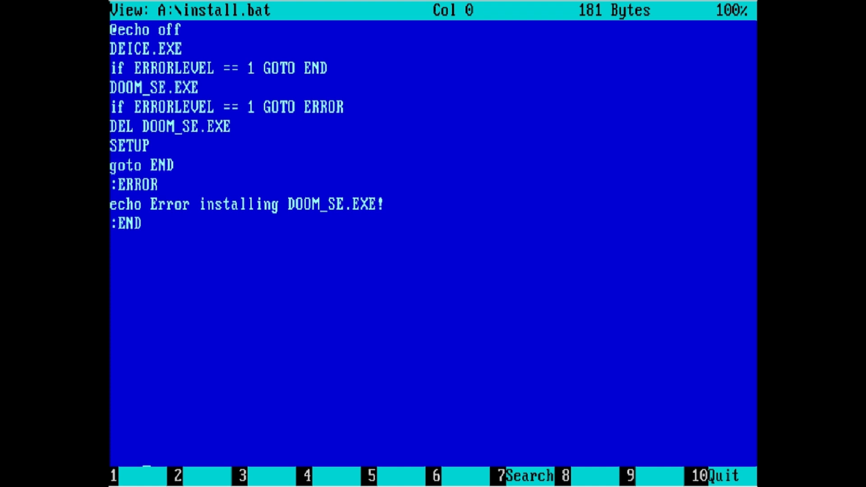
key("Escape")
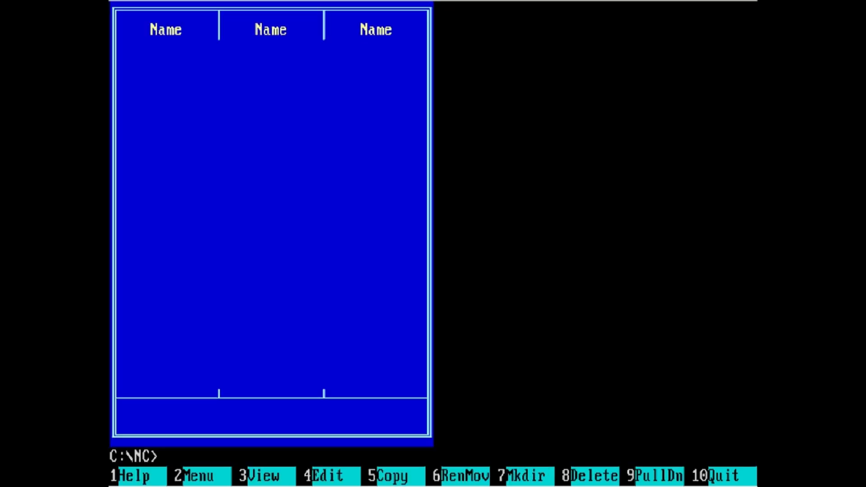
View the contents of doom_se.dat on drive A and close the viewer.
key("Up")
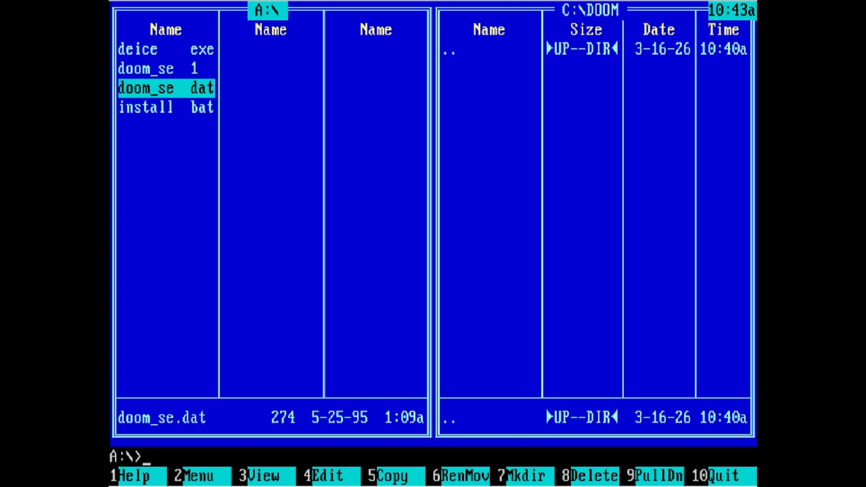
key("F3")
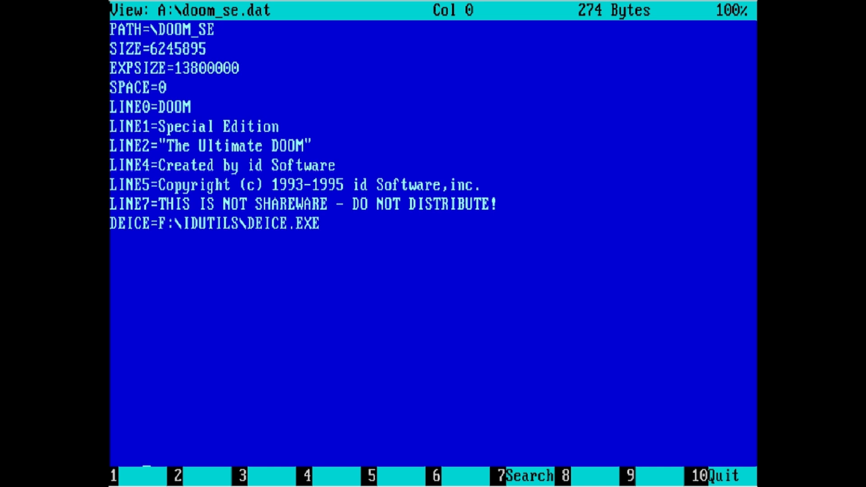
key("Escape")
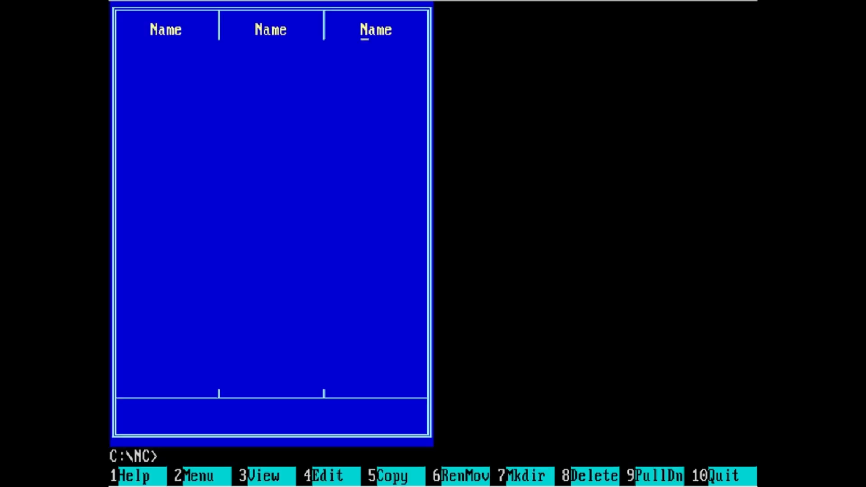
Delete the DOOM directory from the root of drive C with Include sub directories enabled, confirming the deletion.
key("Tab")
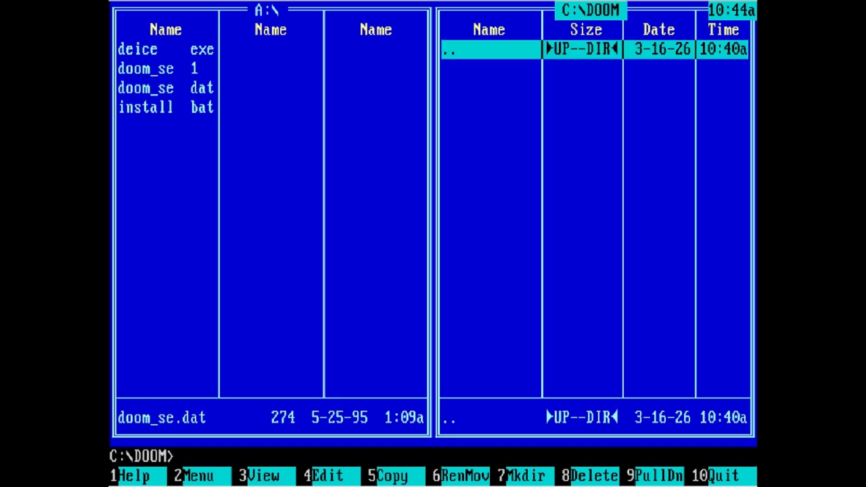
key("Return")
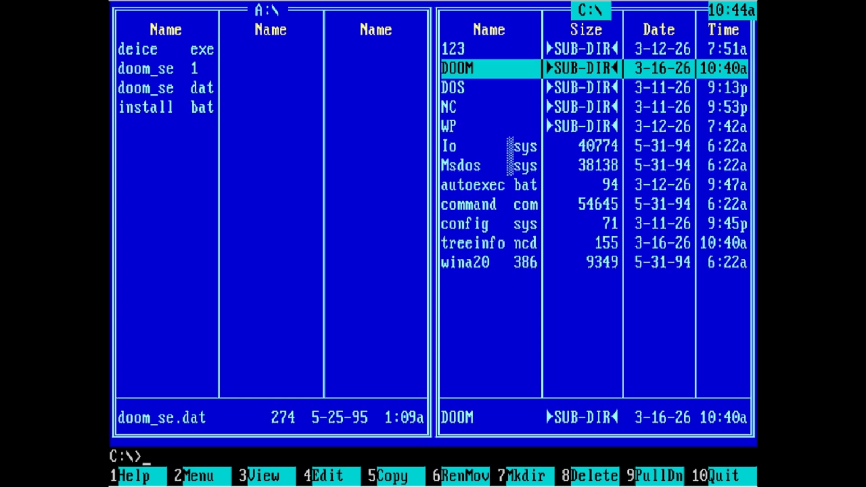
key("F8")
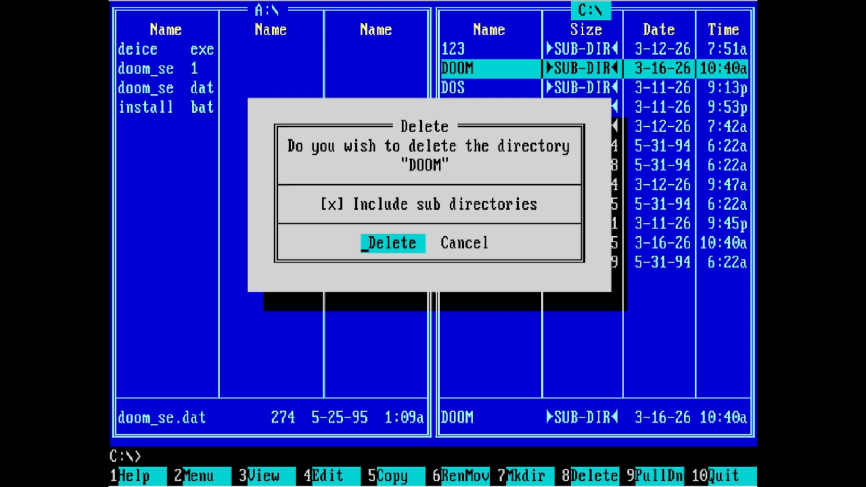
key("shift+Tab")
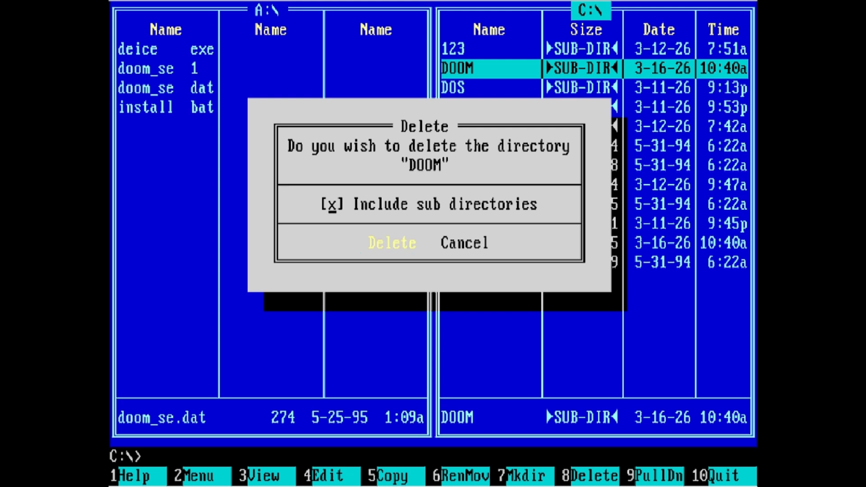
key("space")
key("space")
key("space")
key("space")
key("space")
key("space")
key("Tab")
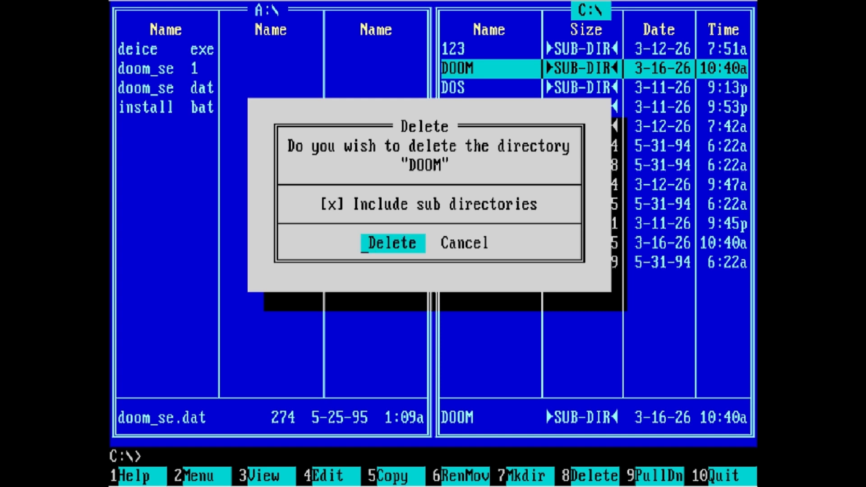
key("Return")
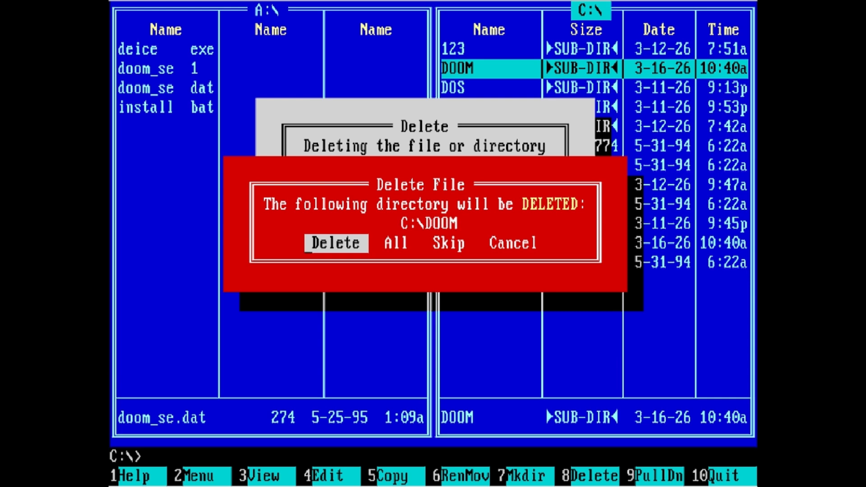
key("Return")
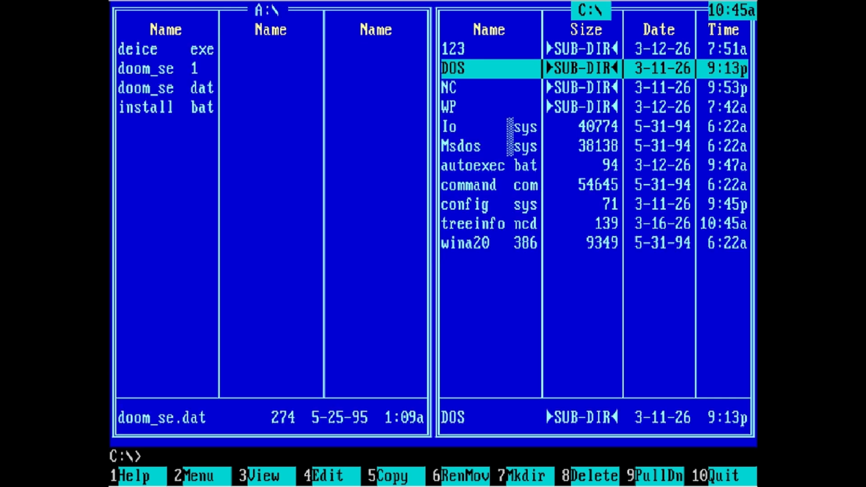
Show the alternate set of function-key commands while in the root of drive C.
key("Up")
key("Down")
key("Down")
key("Down")
key("Down")
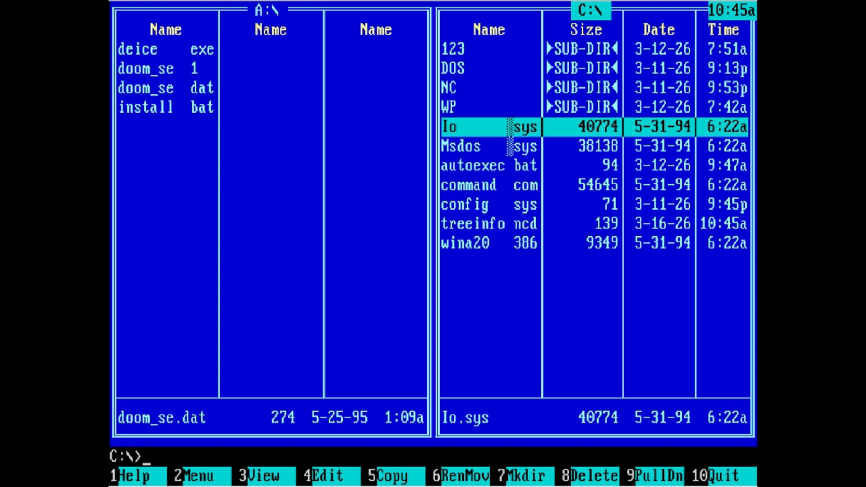
key("alt")
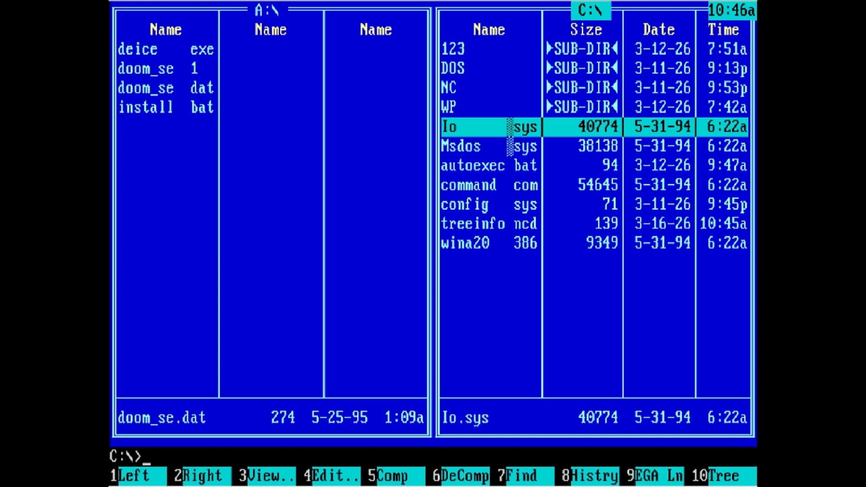